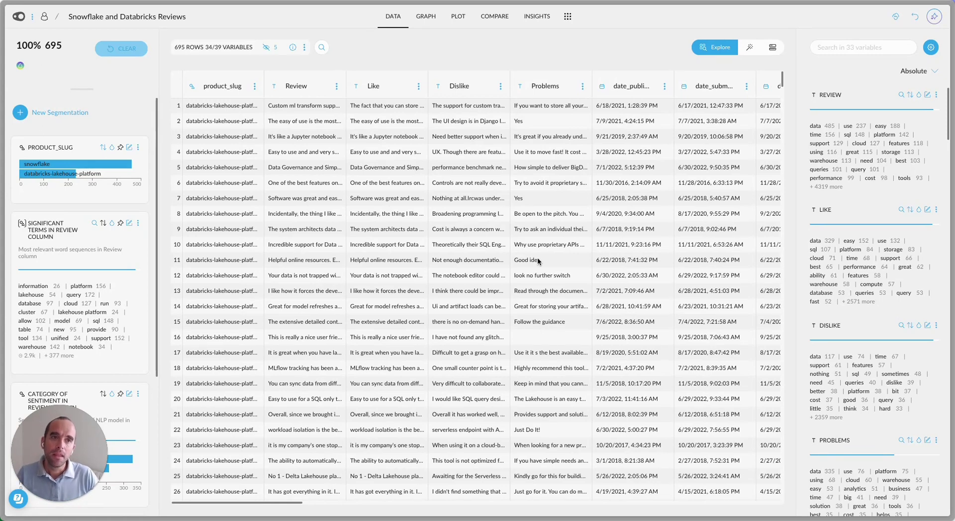
Open the saved Insights page and switch it to Filmstrip View.
scroll(506, 289, down, 1)
scroll(505, 295, up, 1)
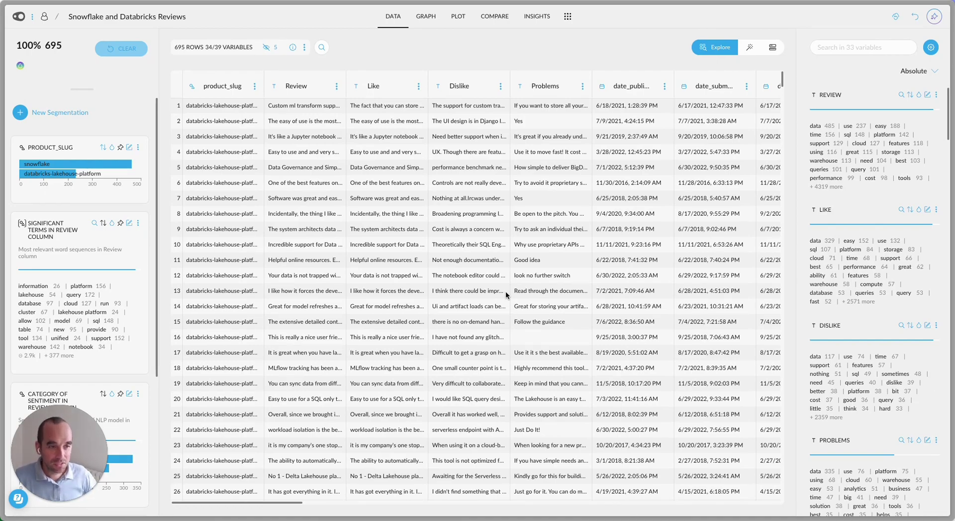
scroll(506, 291, down, 5)
scroll(500, 299, up, 5)
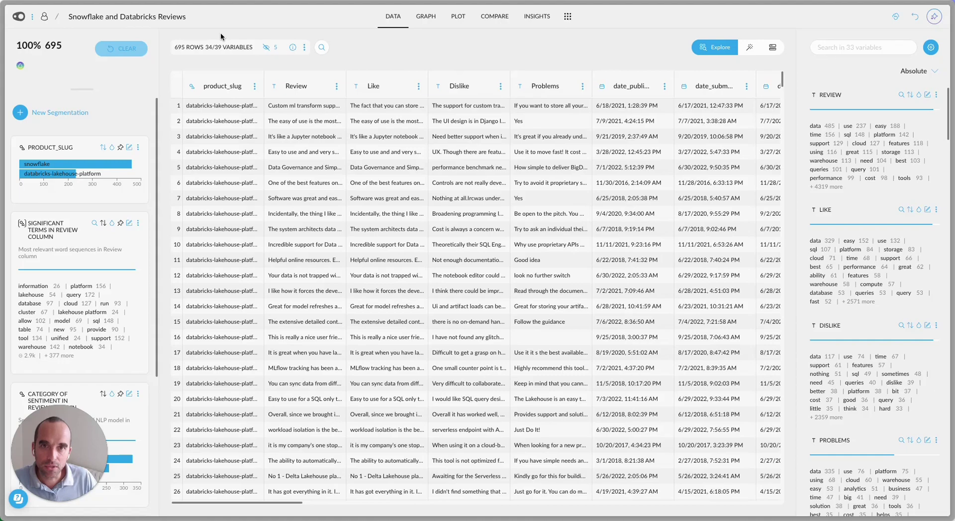
scroll(466, 359, down, 1)
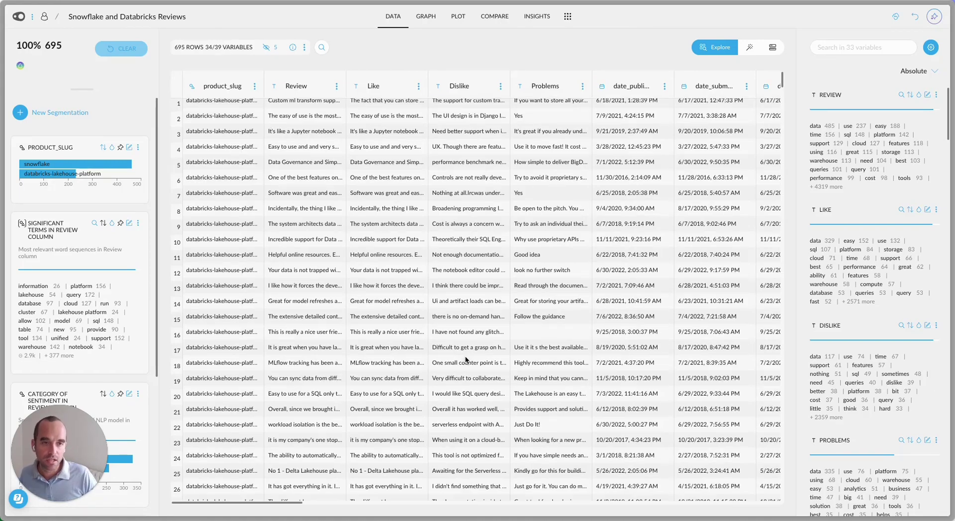
scroll(465, 359, down, 20)
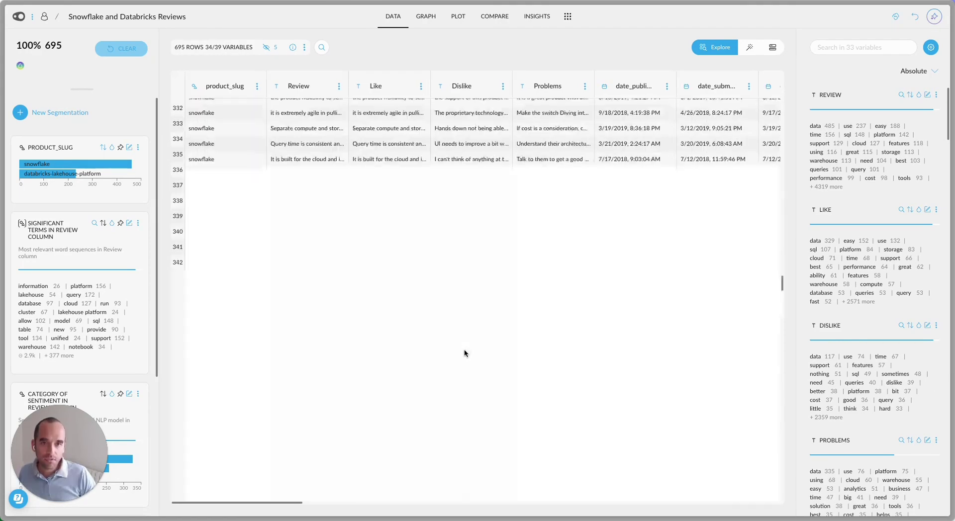
scroll(463, 351, down, 8)
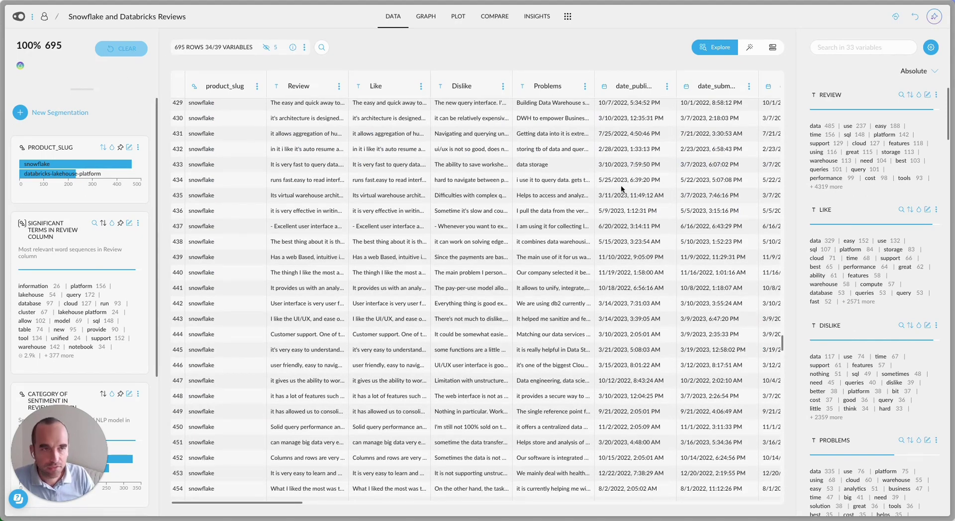
scroll(650, 257, up, 20)
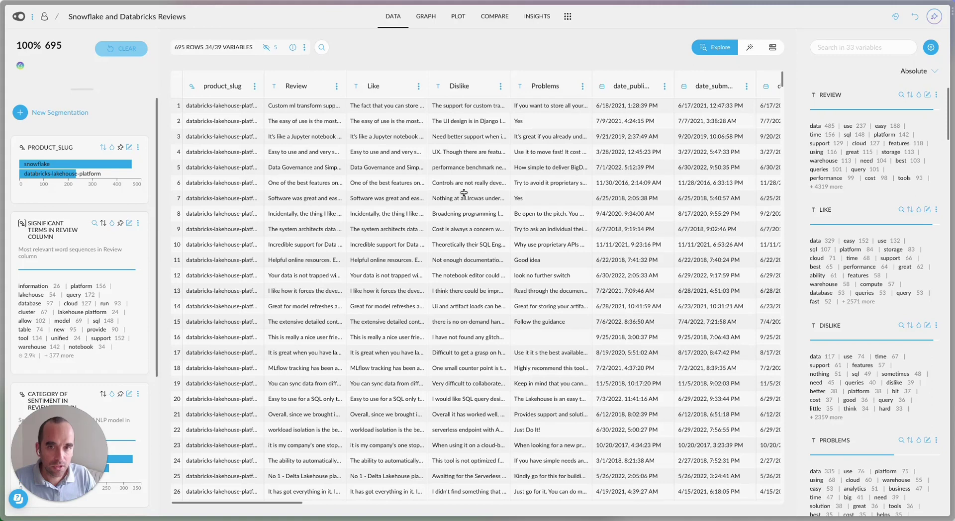
click(524, 18)
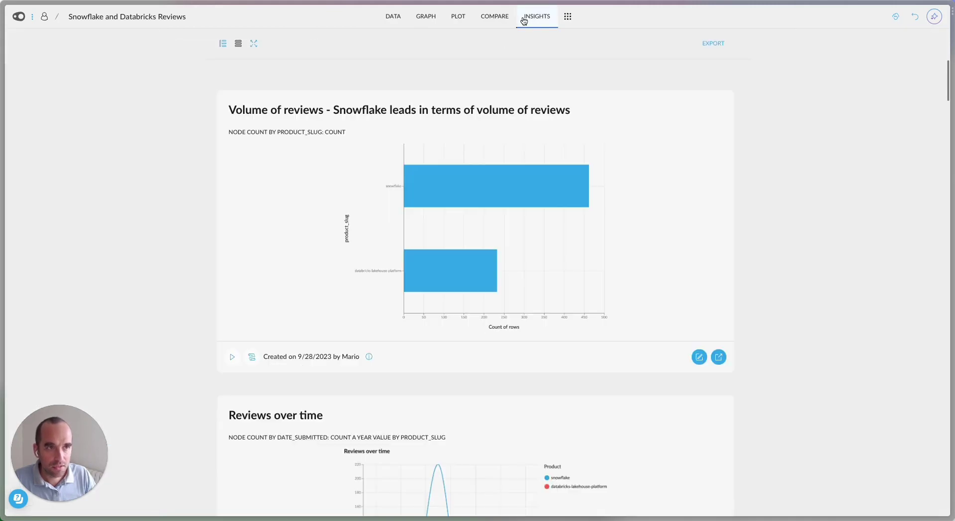
click(223, 44)
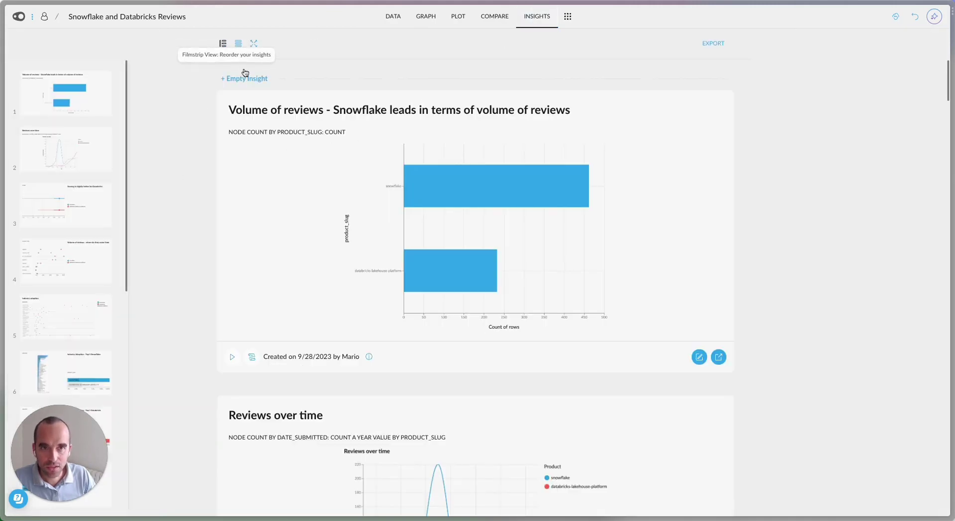
Open the Volume of reviews insight as a plot, then return to the Insights list.
click(251, 357)
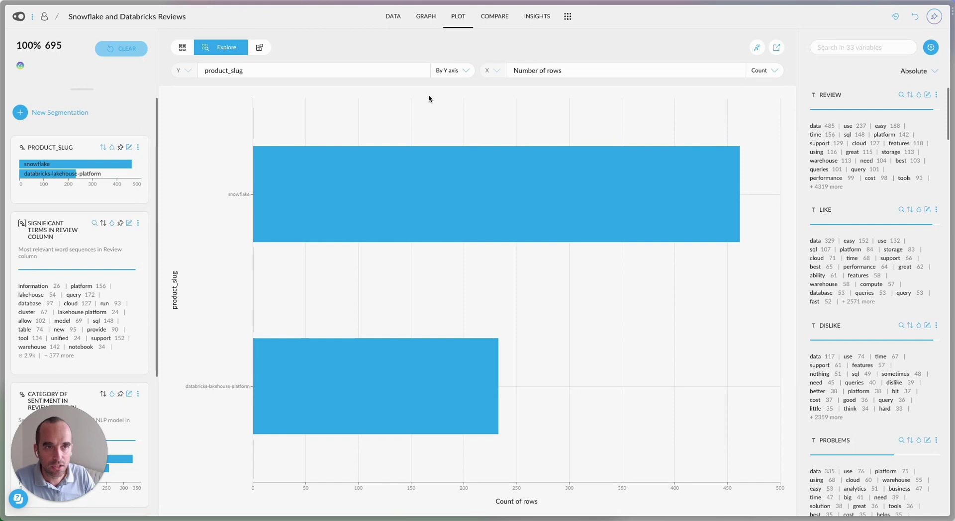
click(537, 18)
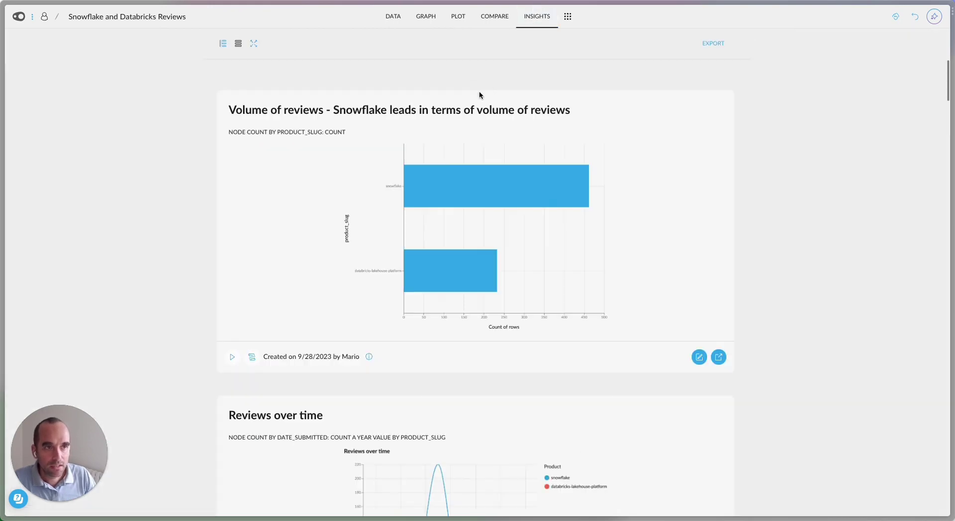
scroll(373, 219, down, 5)
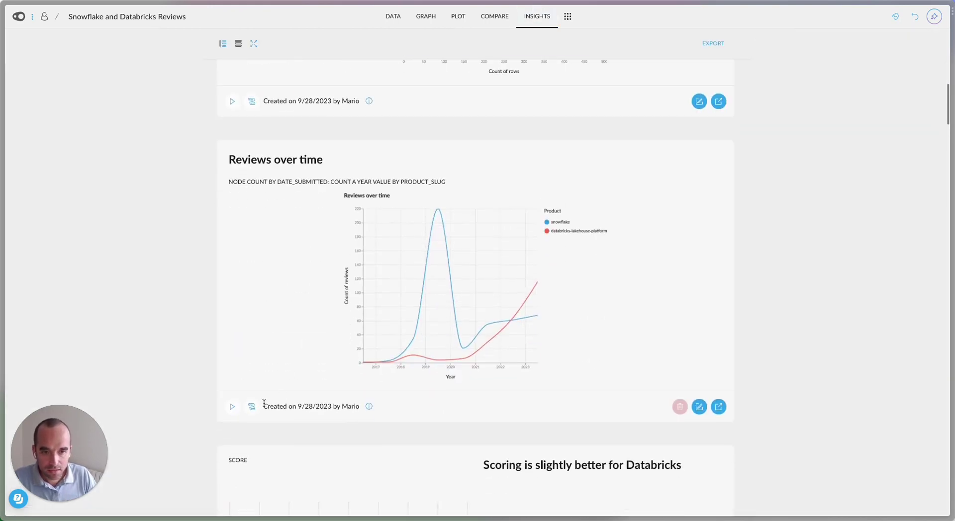
click(232, 406)
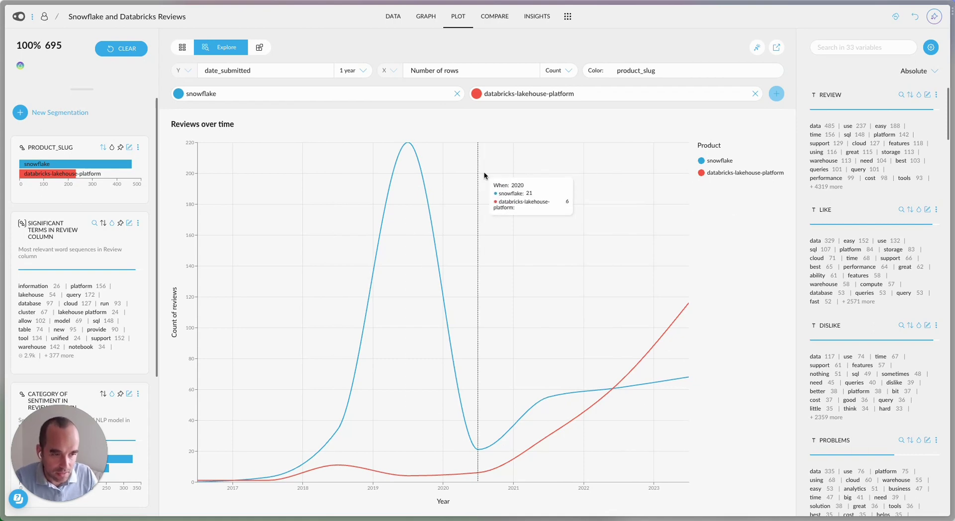
click(393, 24)
click(527, 20)
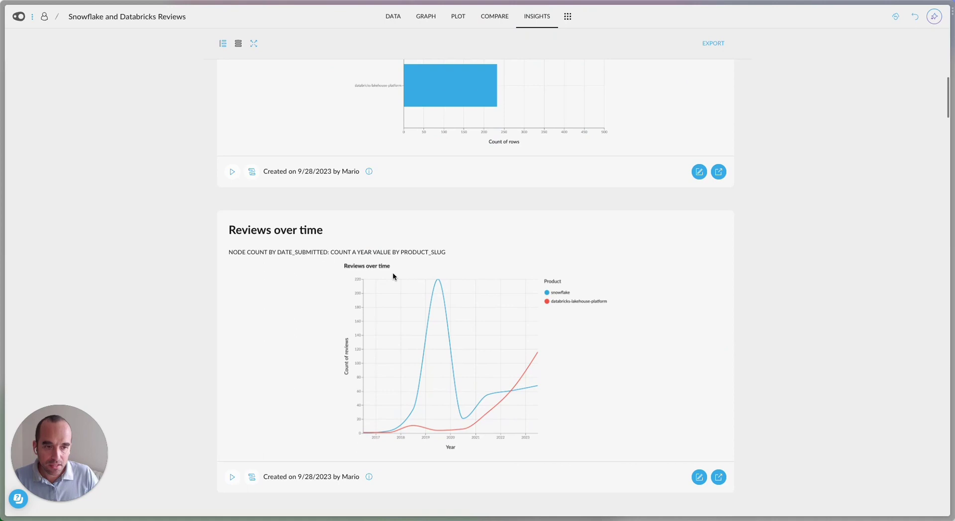
scroll(392, 272, down, 6)
click(232, 400)
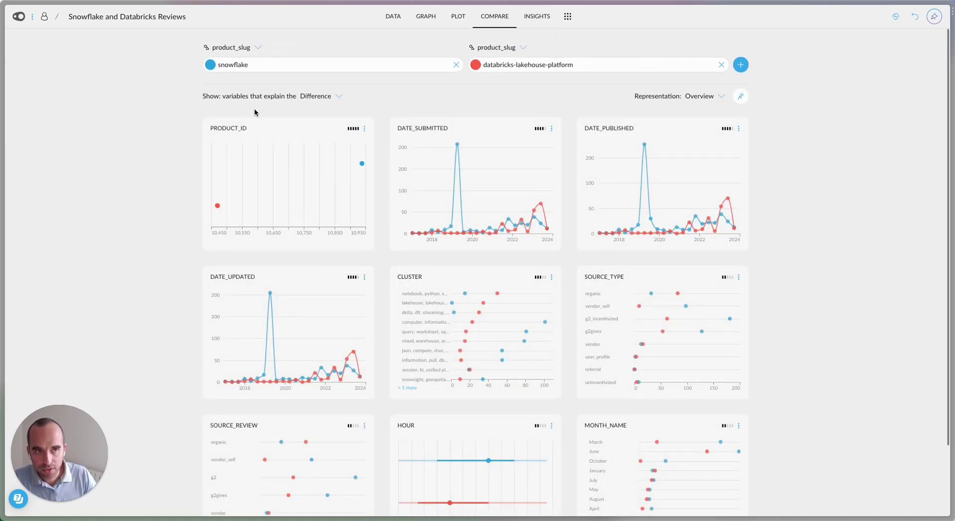
scroll(530, 269, down, 2)
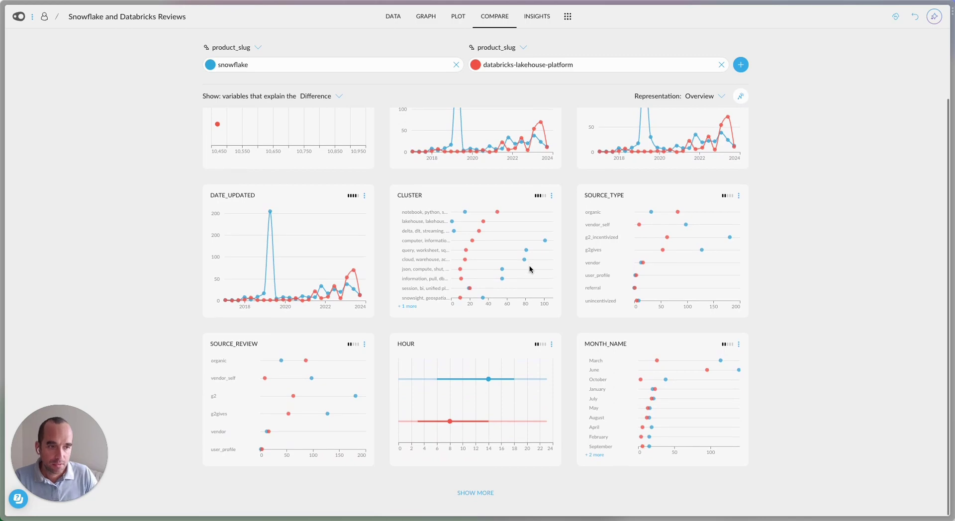
scroll(530, 269, up, 2)
scroll(530, 268, down, 2)
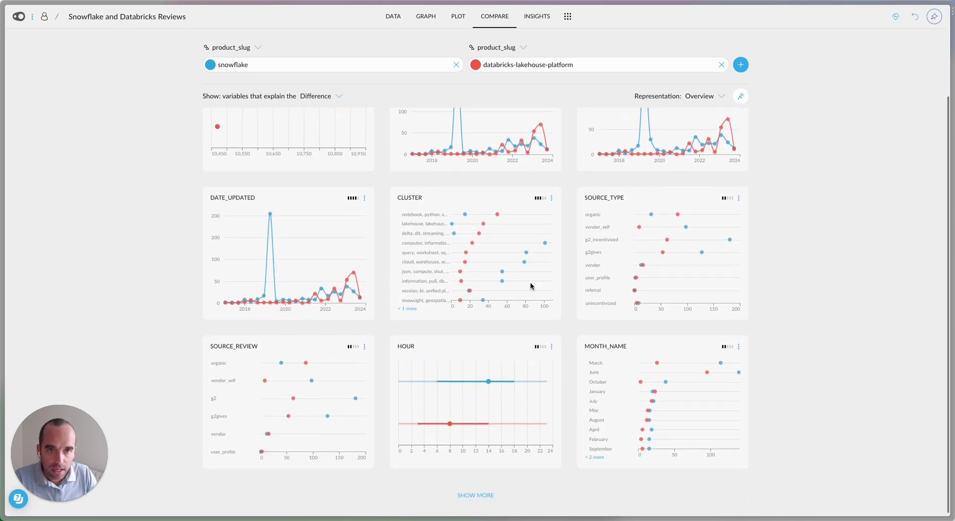
click(480, 494)
scroll(485, 398, down, 1)
scroll(486, 388, down, 8)
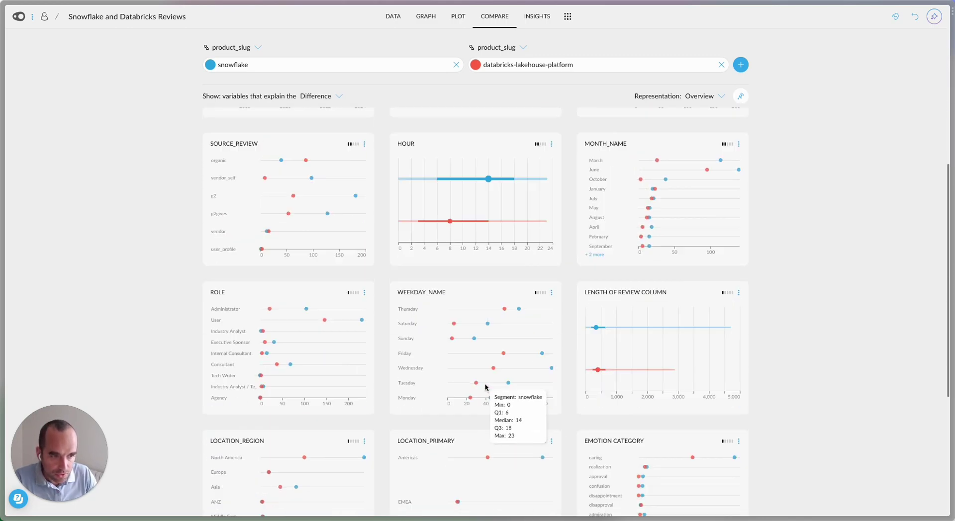
scroll(485, 387, down, 2)
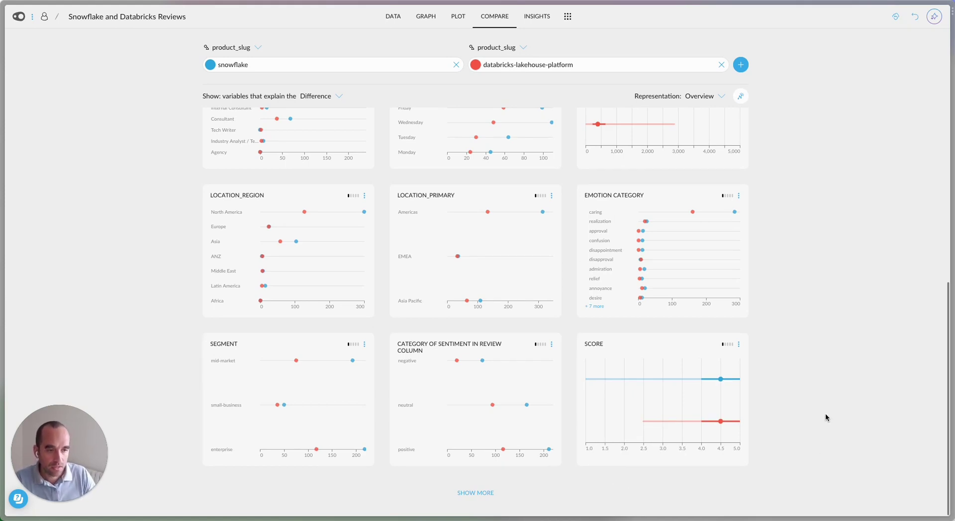
mouse_move(720, 381)
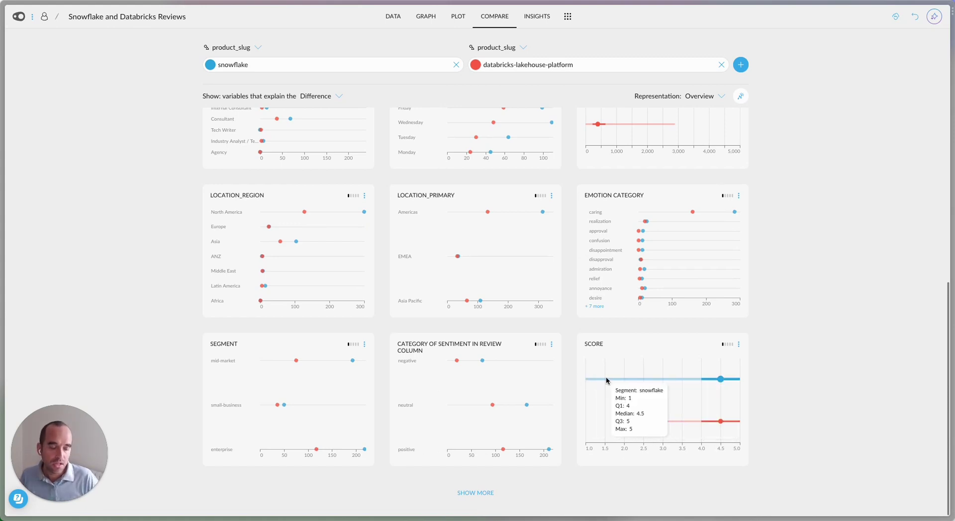
scroll(606, 380, up, 10)
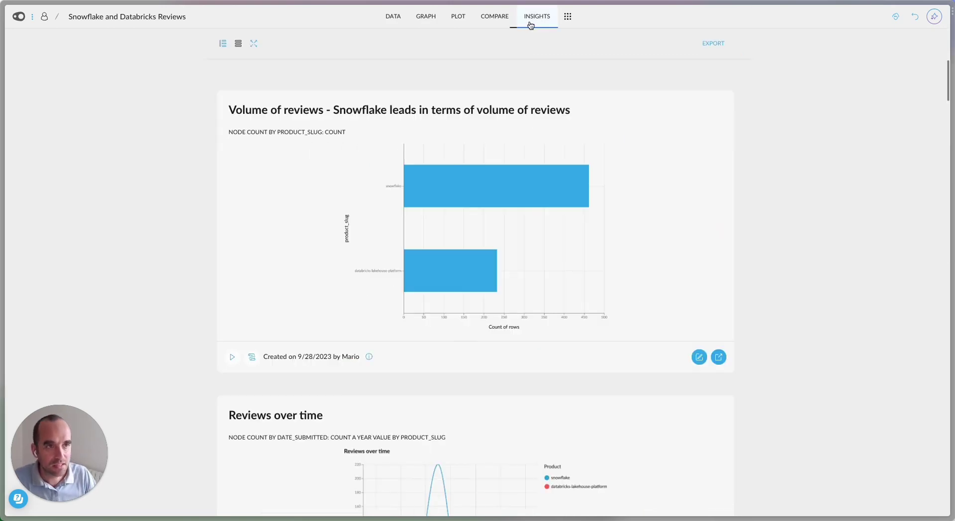
Open the review-source insight as a relative comparison of snowflake versus databricks-lakehouse-platform.
scroll(458, 261, down, 15)
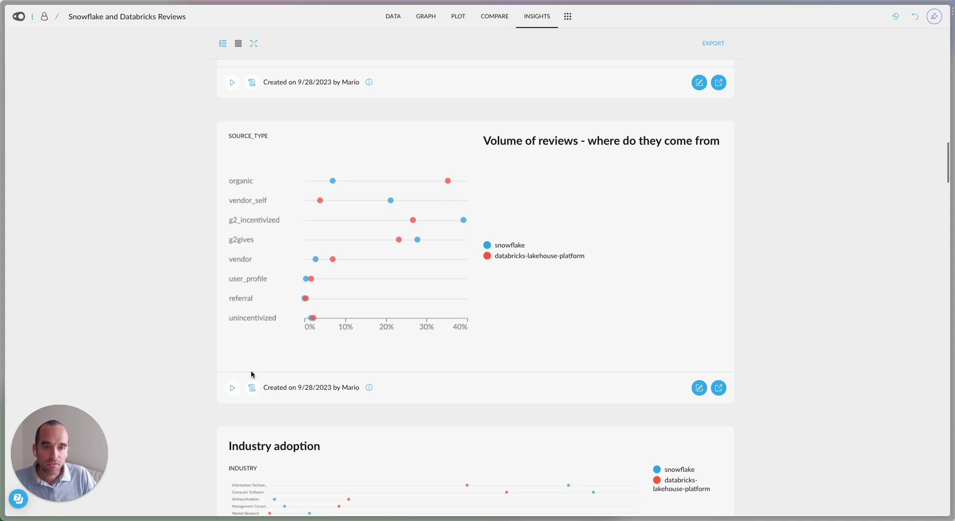
click(233, 388)
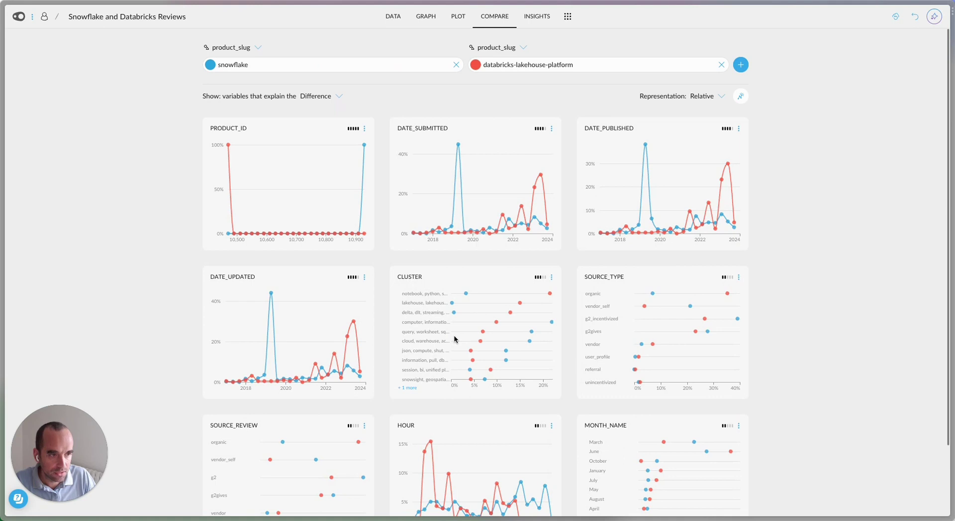
scroll(454, 339, down, 1)
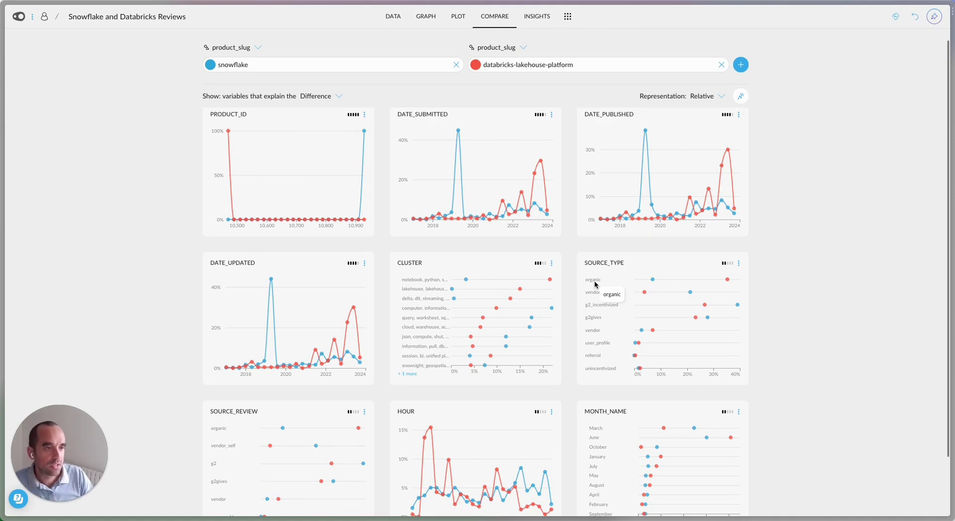
mouse_move(727, 280)
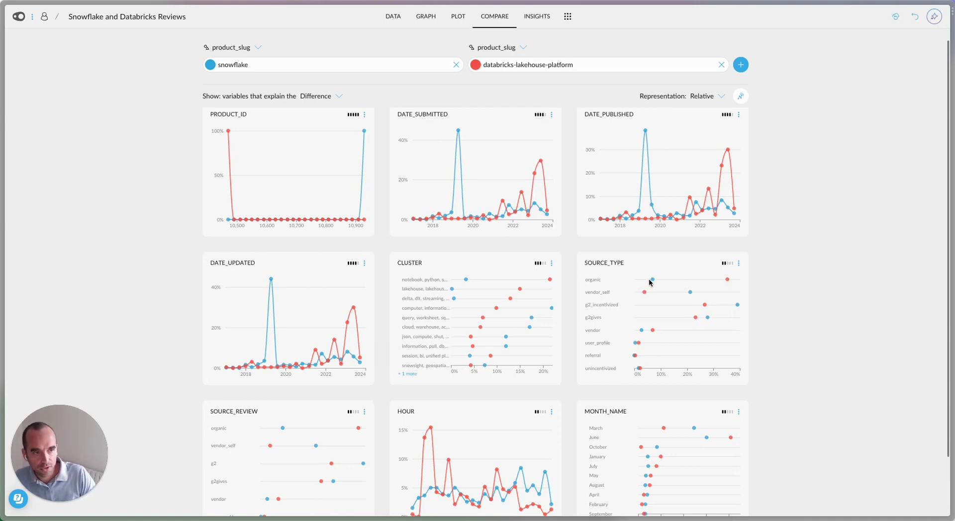
mouse_move(652, 281)
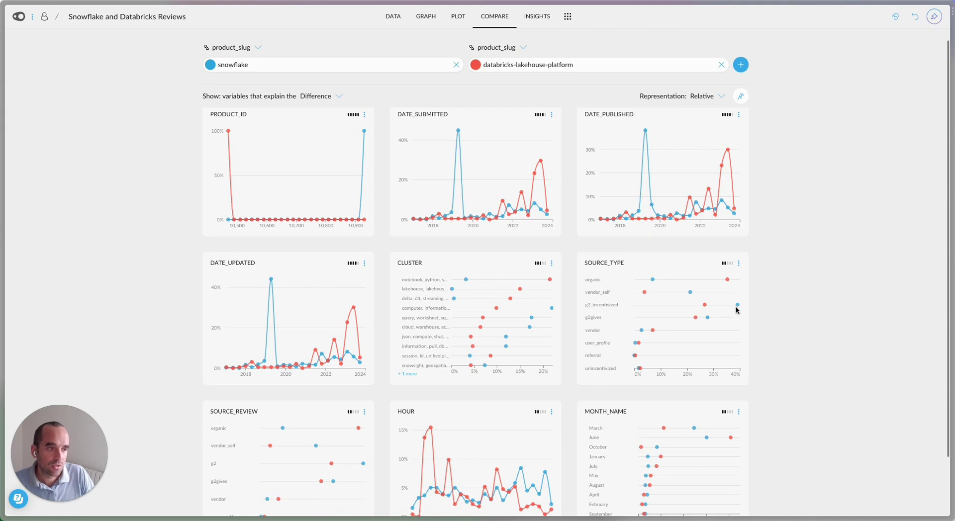
mouse_move(739, 307)
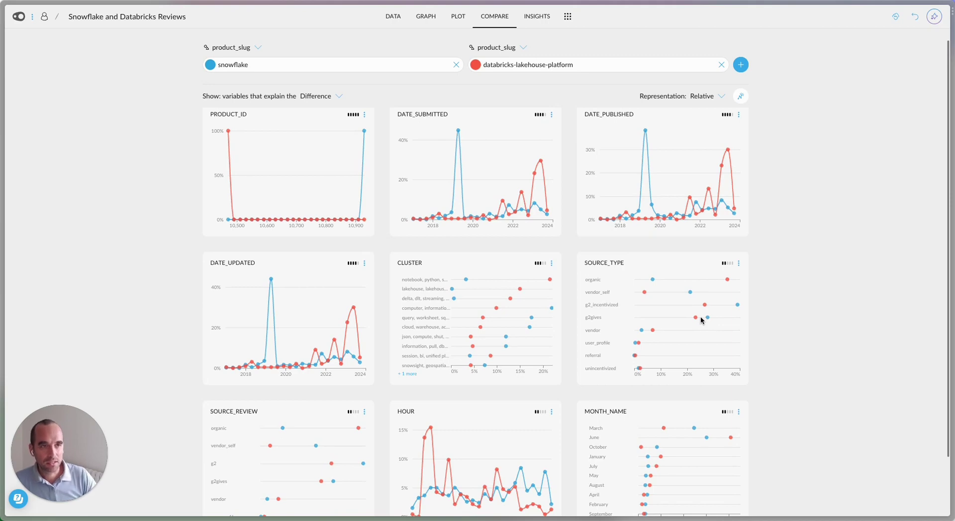
click(539, 19)
scroll(444, 320, down, 10)
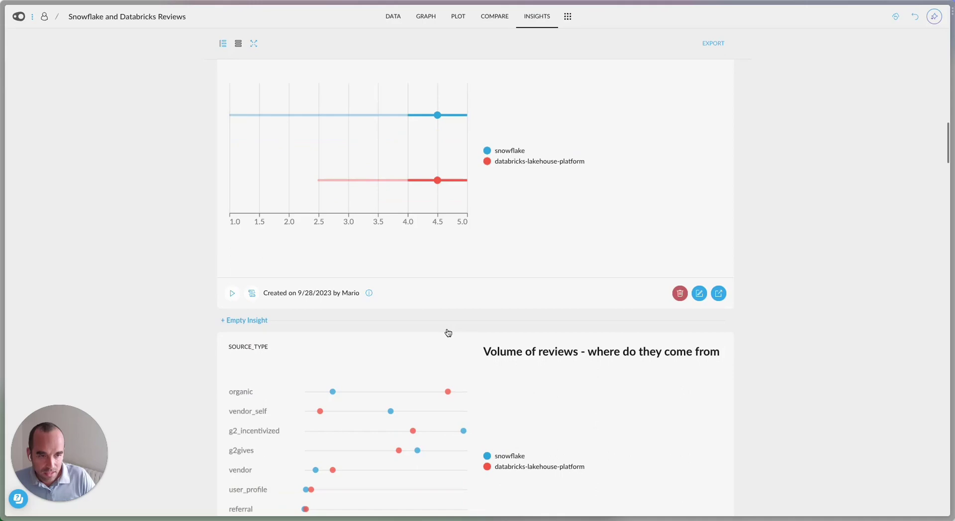
scroll(448, 333, down, 10)
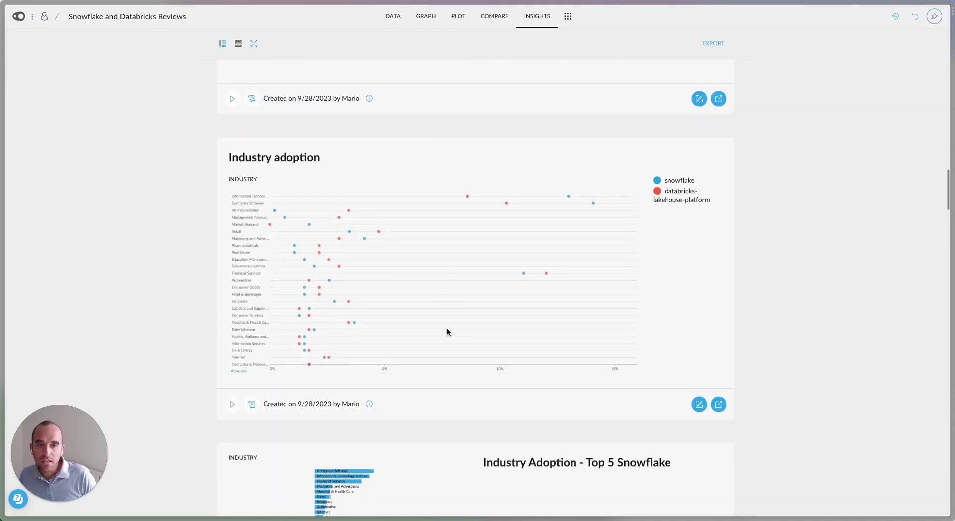
scroll(447, 332, up, 1)
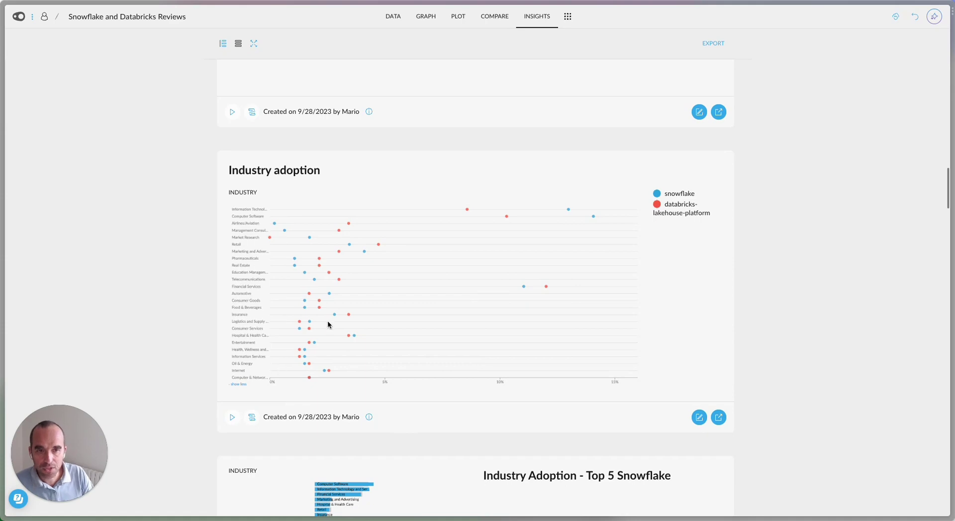
click(232, 417)
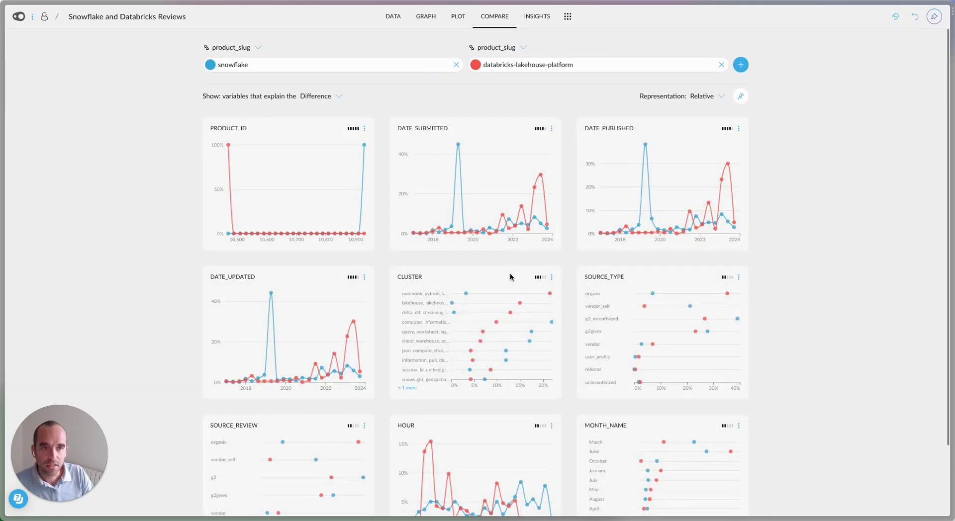
scroll(512, 238, down, 10)
scroll(510, 215, down, 2)
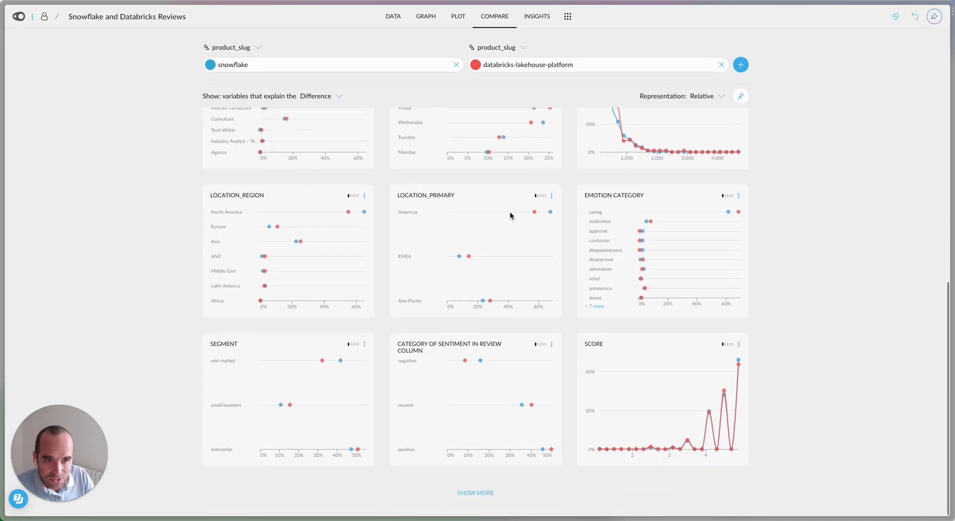
click(478, 493)
scroll(476, 390, down, 15)
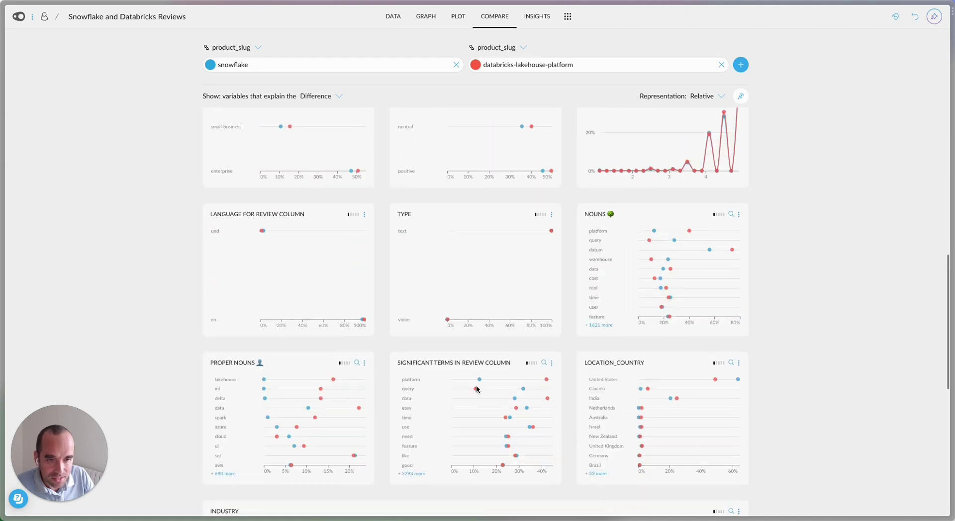
scroll(476, 385, down, 2)
scroll(476, 323, down, 2)
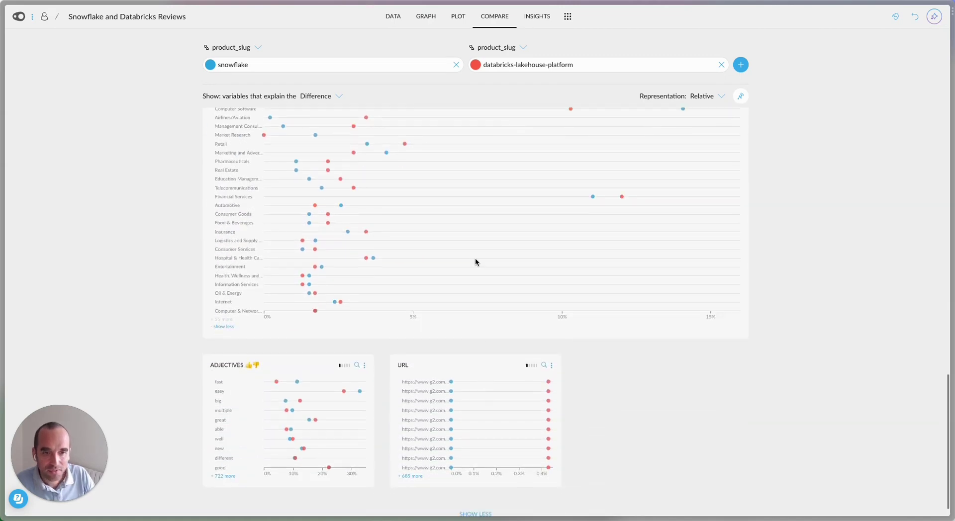
scroll(474, 257, up, 2)
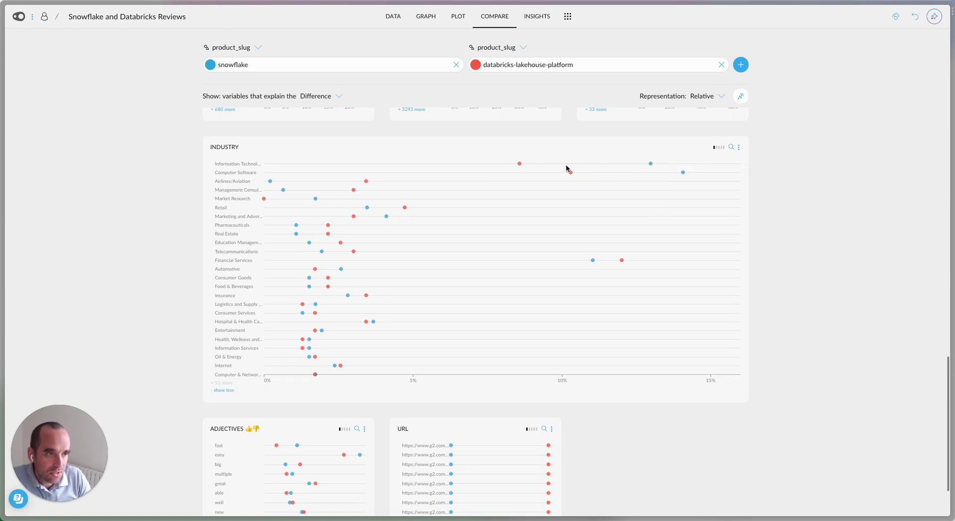
mouse_move(521, 165)
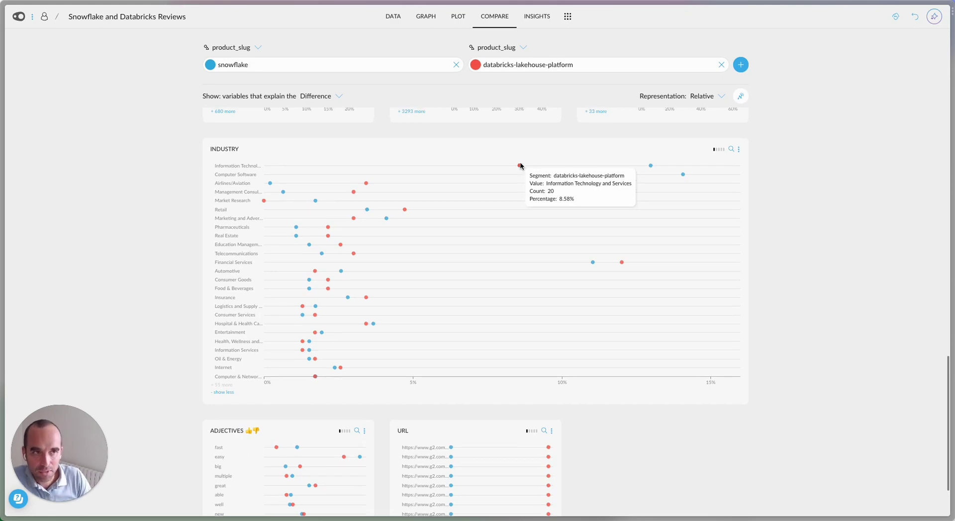
scroll(547, 99, up, 2)
click(537, 16)
scroll(304, 230, down, 15)
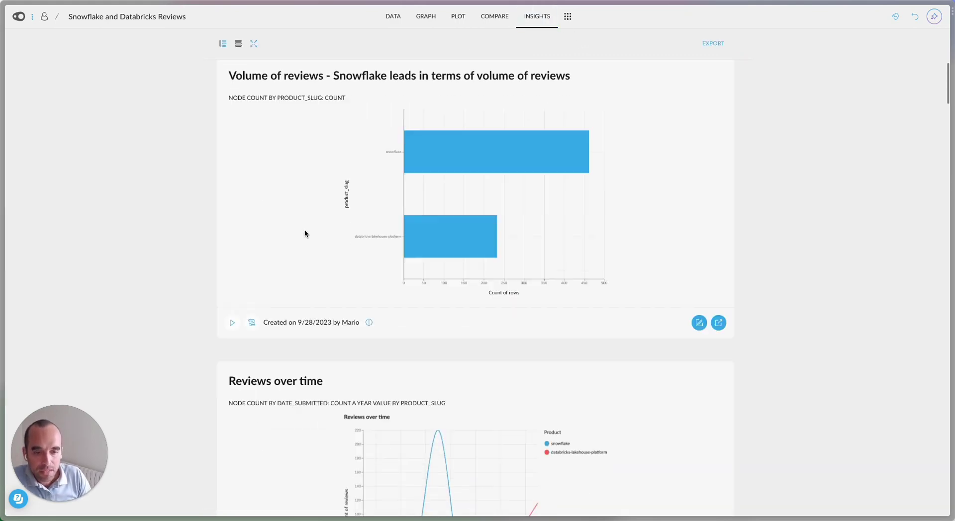
Browse insight cards down to Segment and Sentiment Analysis, then show the 695-row Data table.
scroll(304, 233, down, 4)
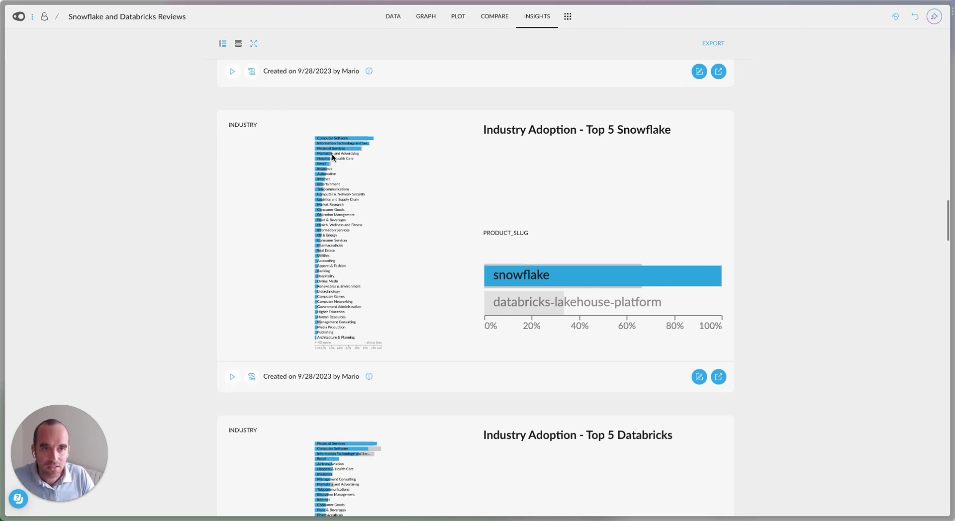
scroll(332, 193, up, 1)
scroll(350, 205, down, 4)
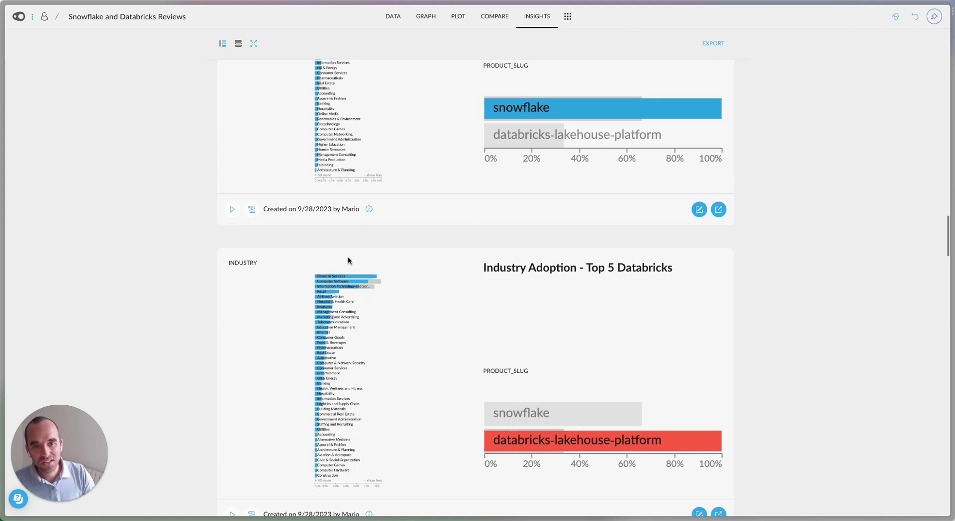
scroll(348, 261, down, 3)
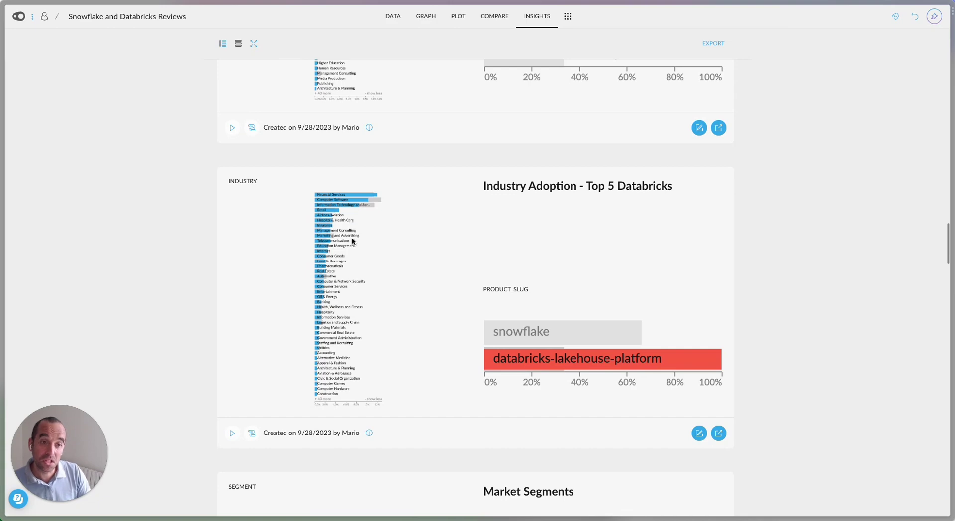
scroll(529, 313, down, 2)
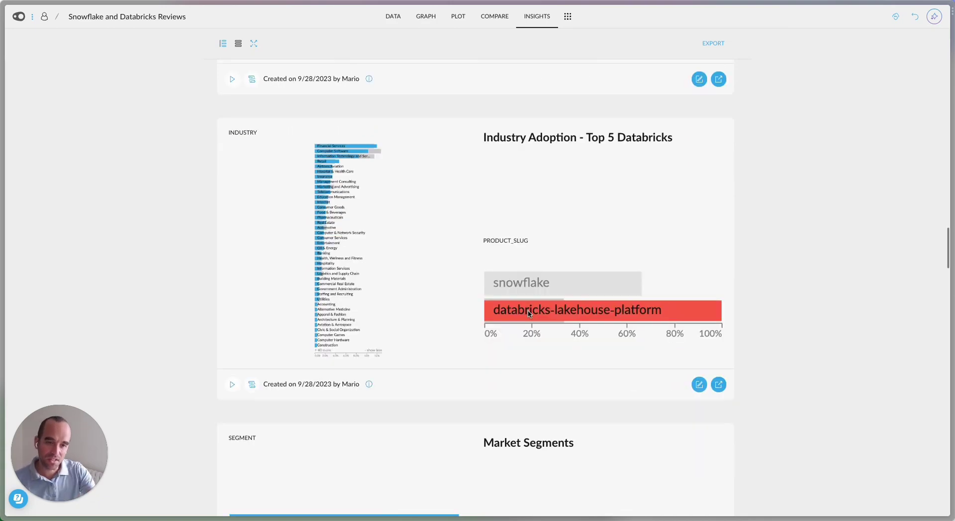
scroll(529, 313, down, 2)
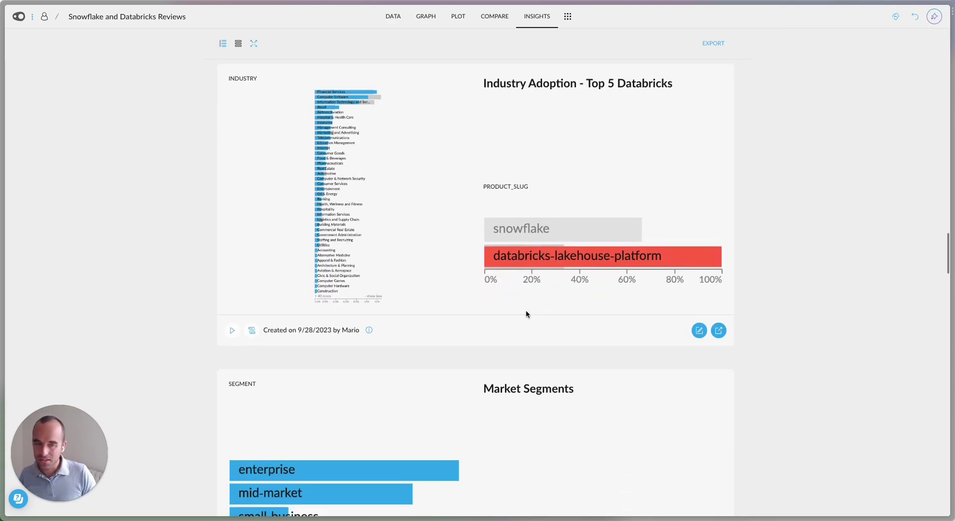
scroll(527, 309, down, 5)
scroll(521, 267, down, 15)
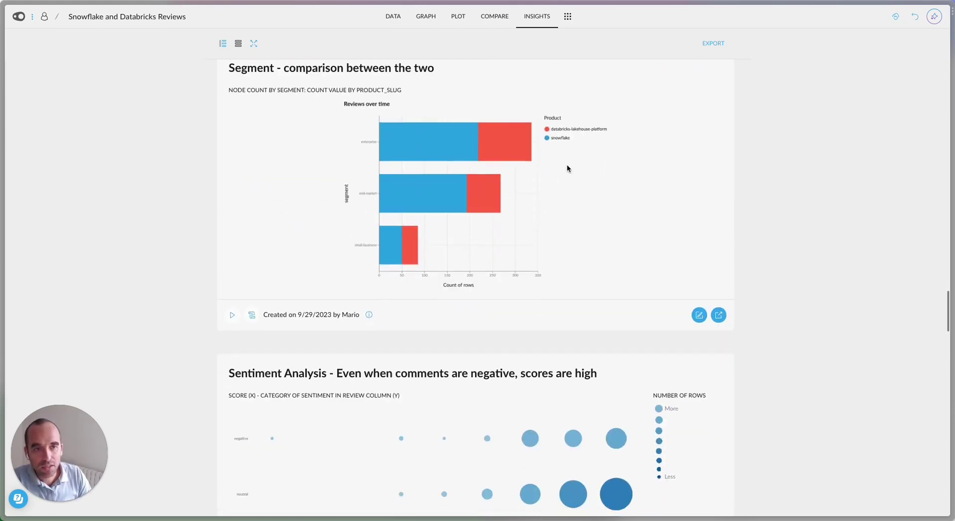
scroll(558, 155, up, 1)
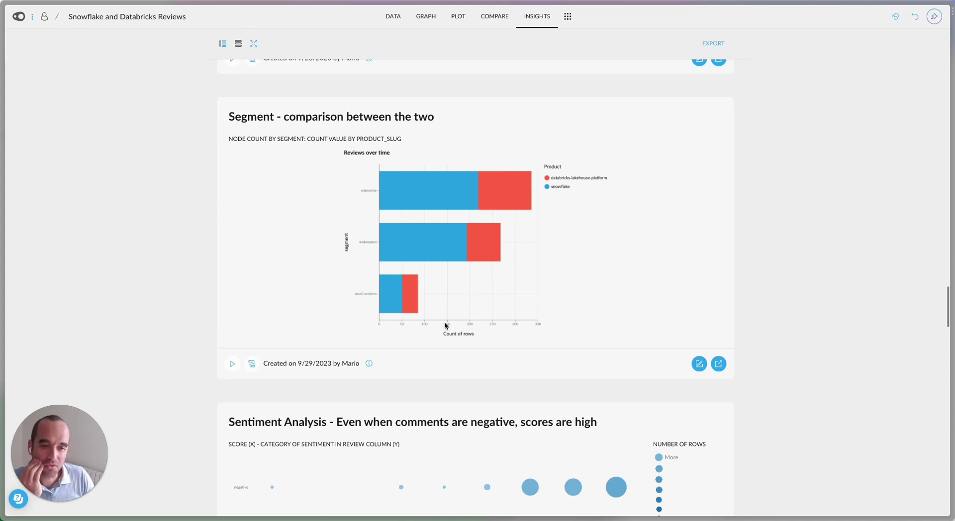
scroll(445, 325, down, 3)
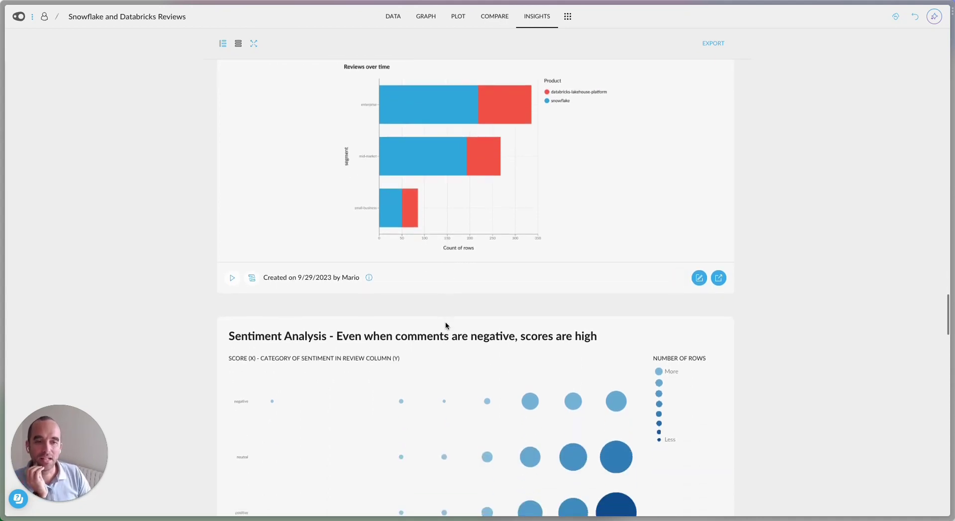
scroll(446, 321, up, 5)
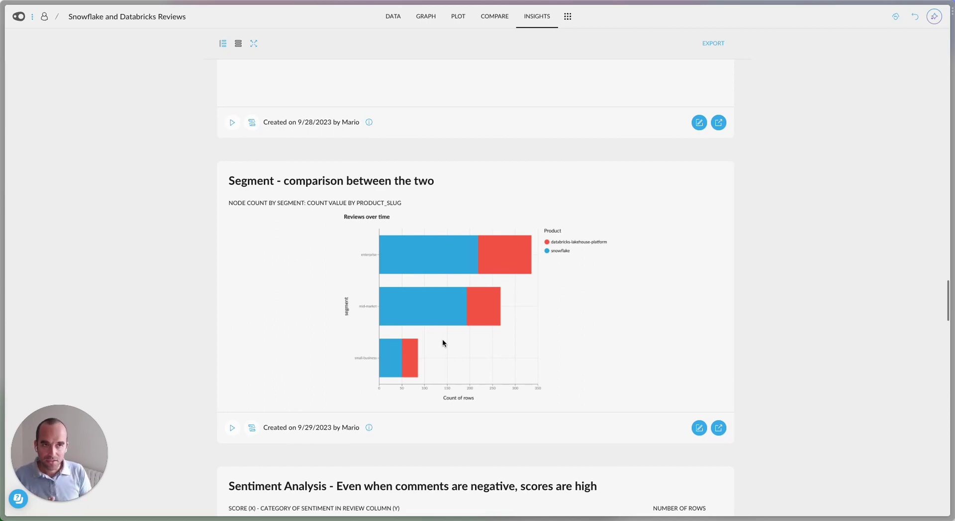
click(391, 18)
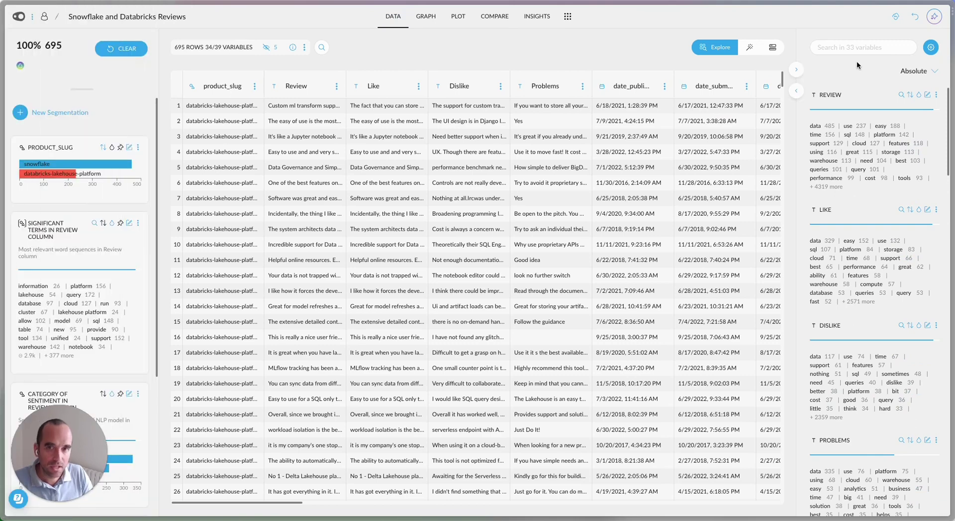
Search the variable list for 'revi', then clear the search.
click(857, 50)
text(revi)
key(Escape)
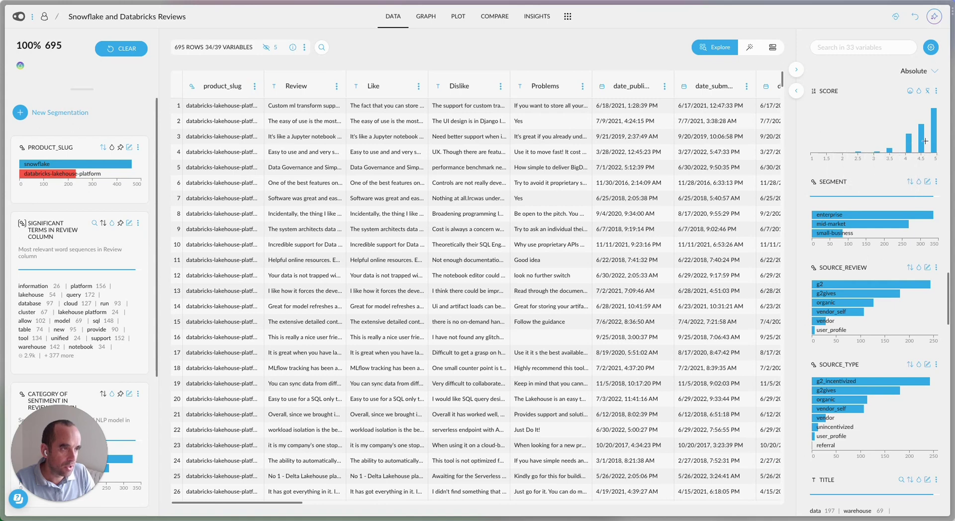
Select reviews scoring 4 to 4.9 on the SCORE histogram and view the network graph.
drag(904, 146, 936, 152)
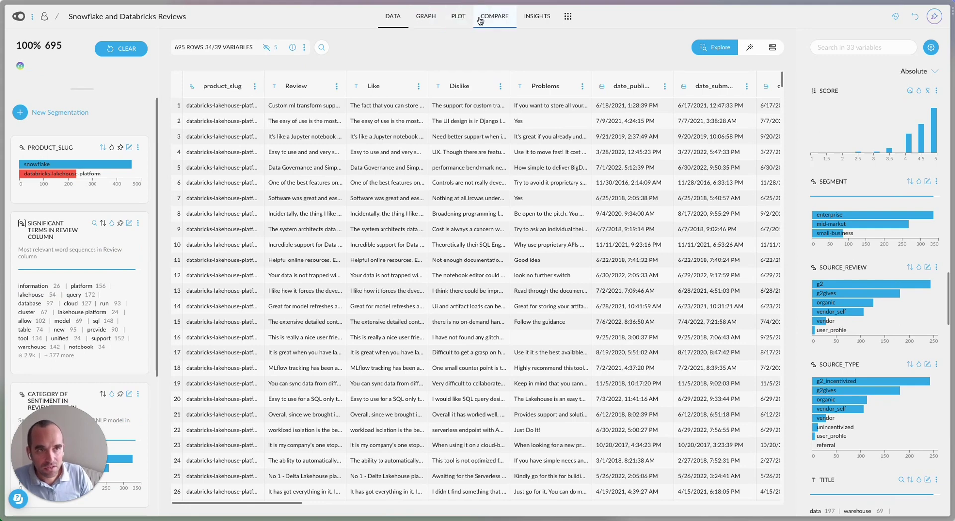
click(426, 17)
scroll(90, 280, down, 5)
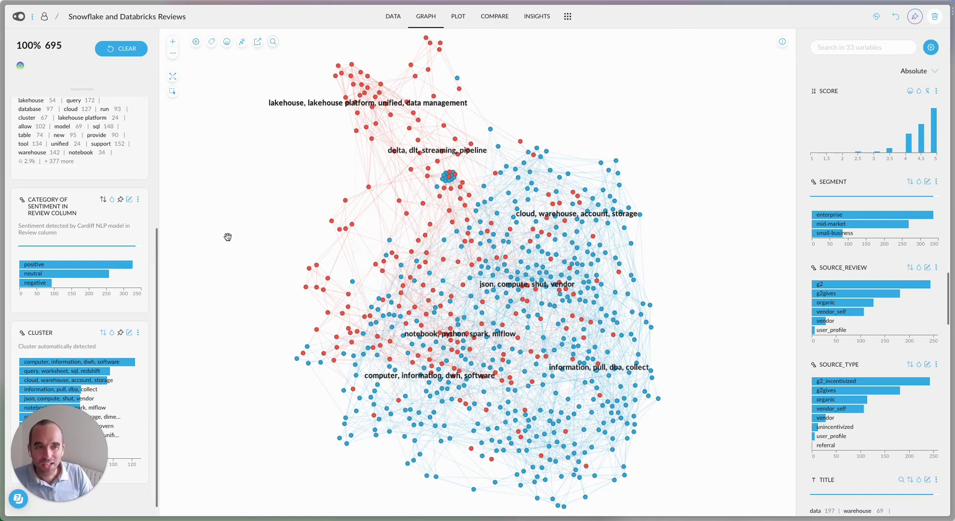
scroll(82, 294, up, 1)
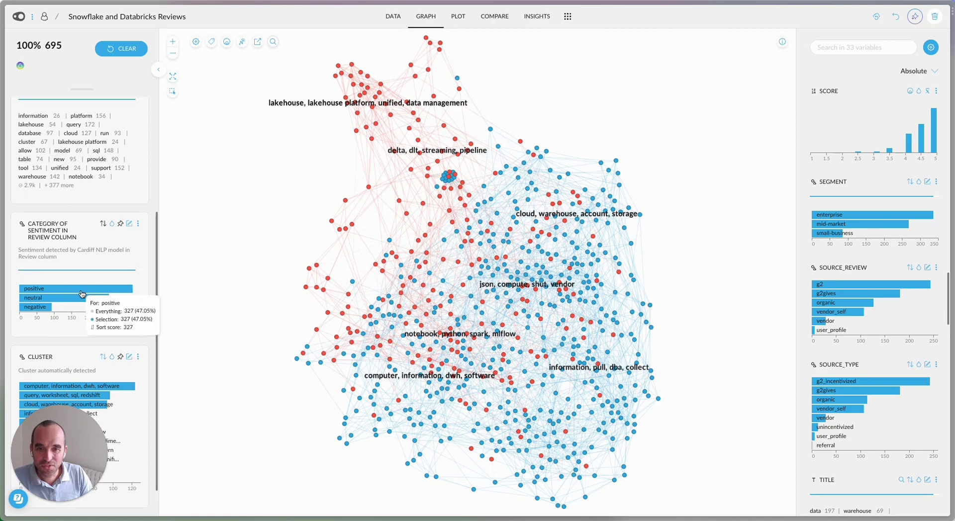
scroll(83, 293, down, 2)
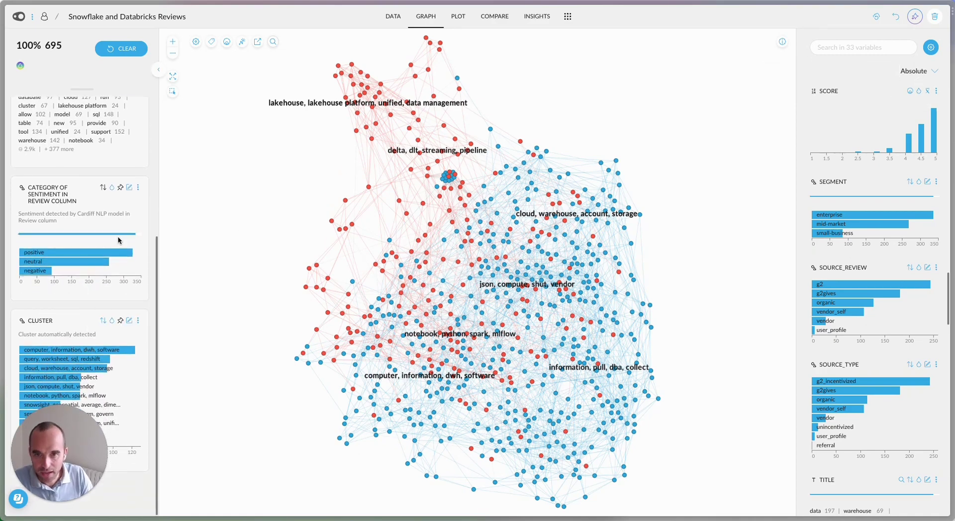
click(50, 254)
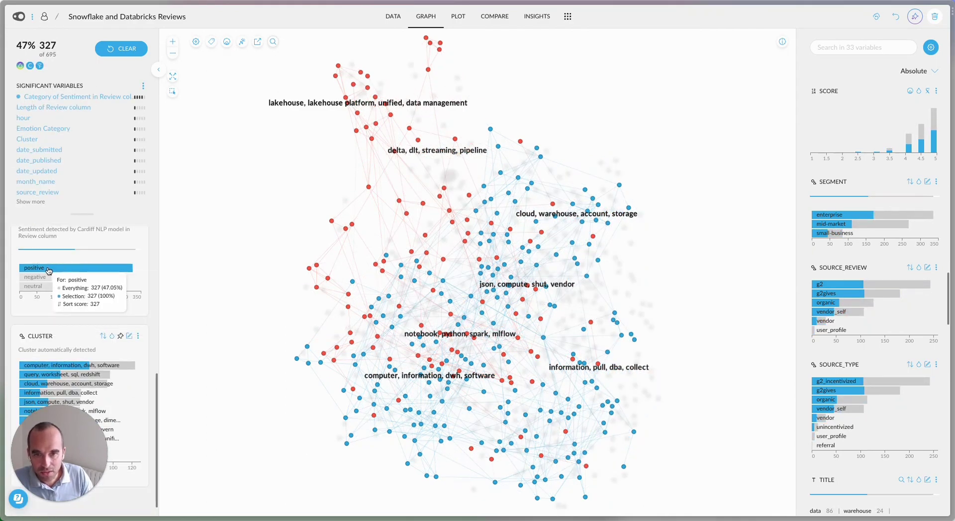
scroll(99, 280, up, 1)
scroll(100, 279, up, 1)
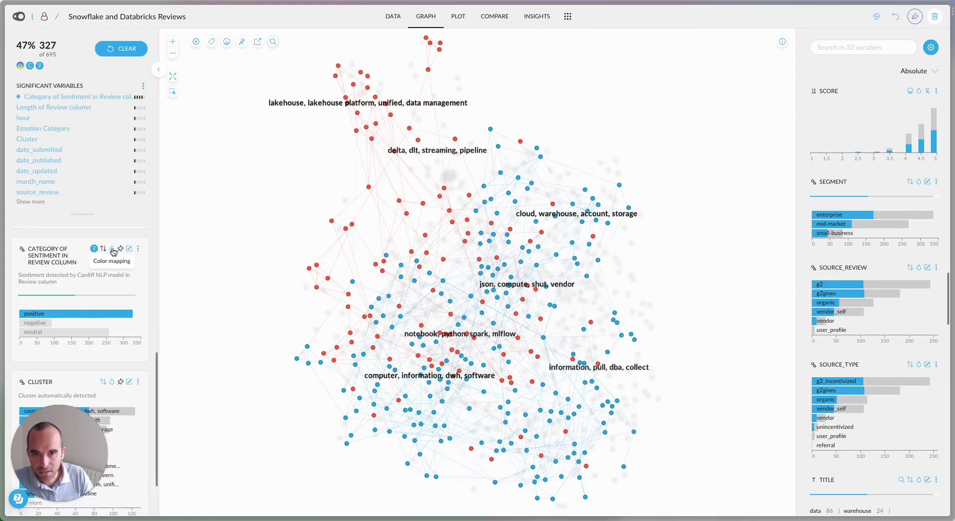
mouse_move(106, 305)
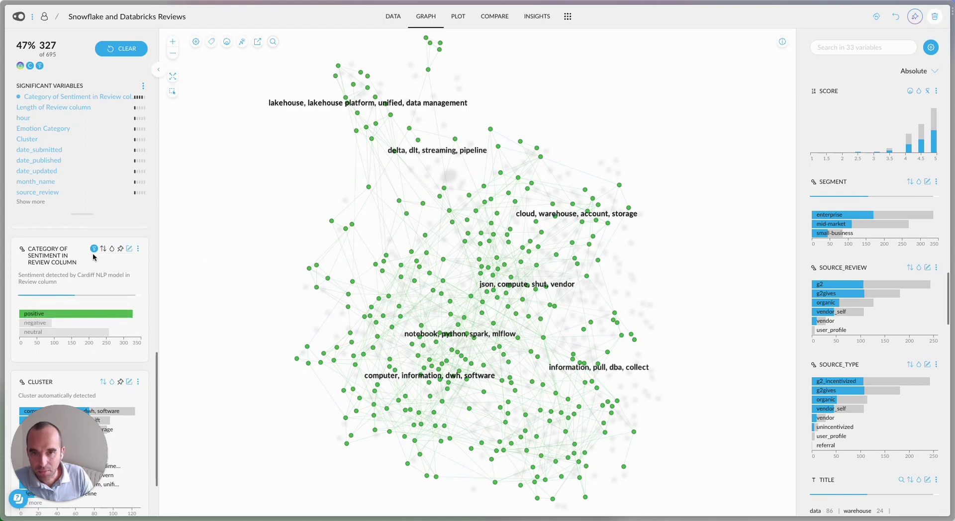
click(110, 49)
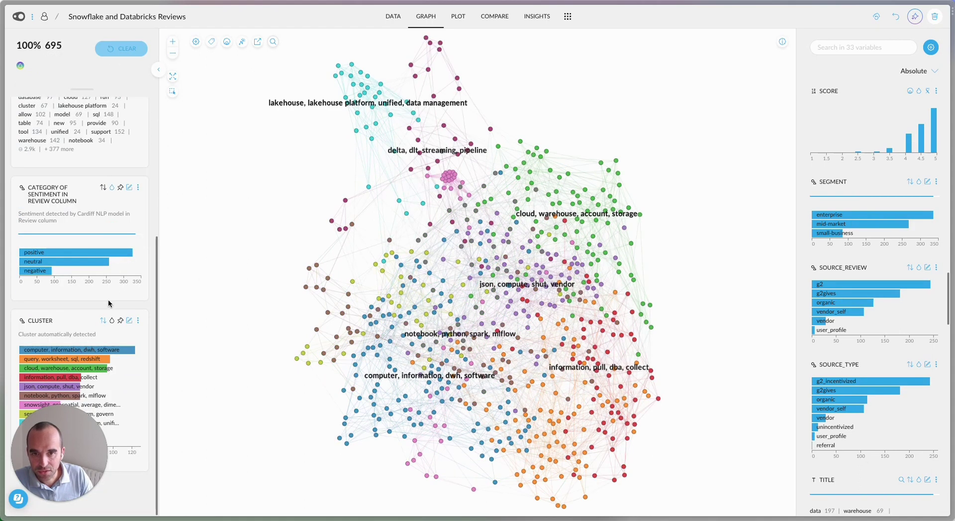
click(112, 189)
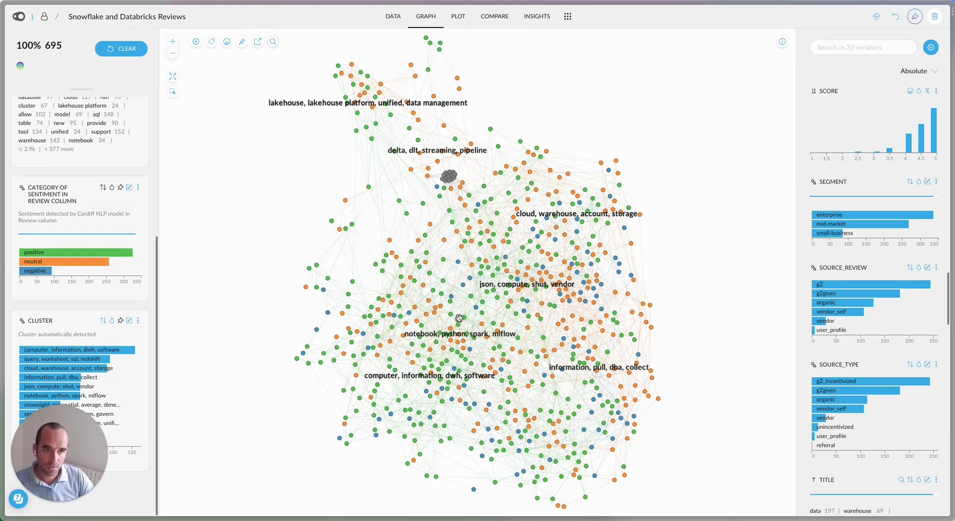
mouse_move(39, 265)
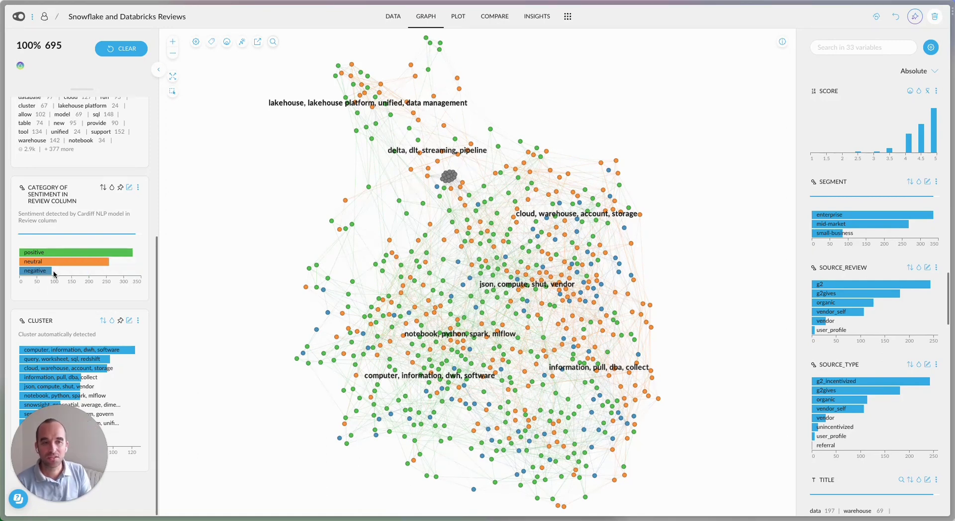
click(53, 272)
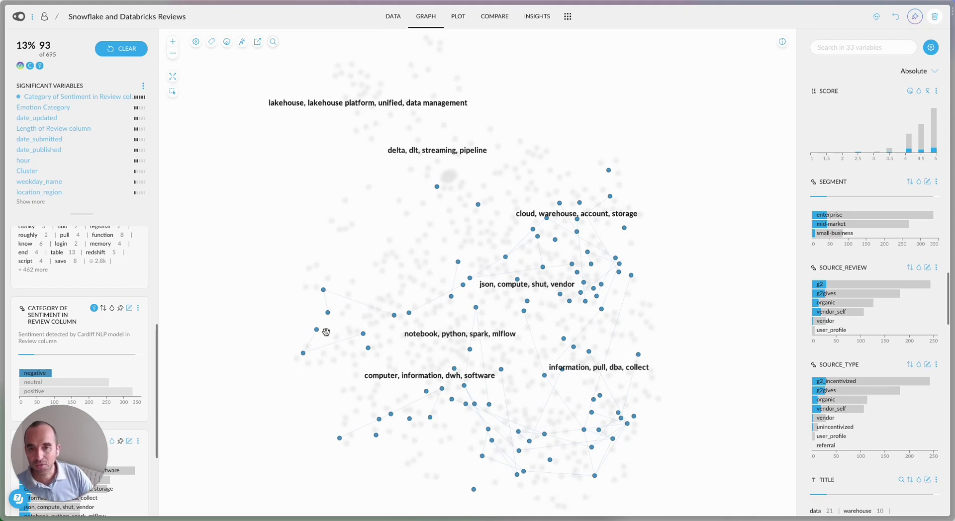
click(93, 308)
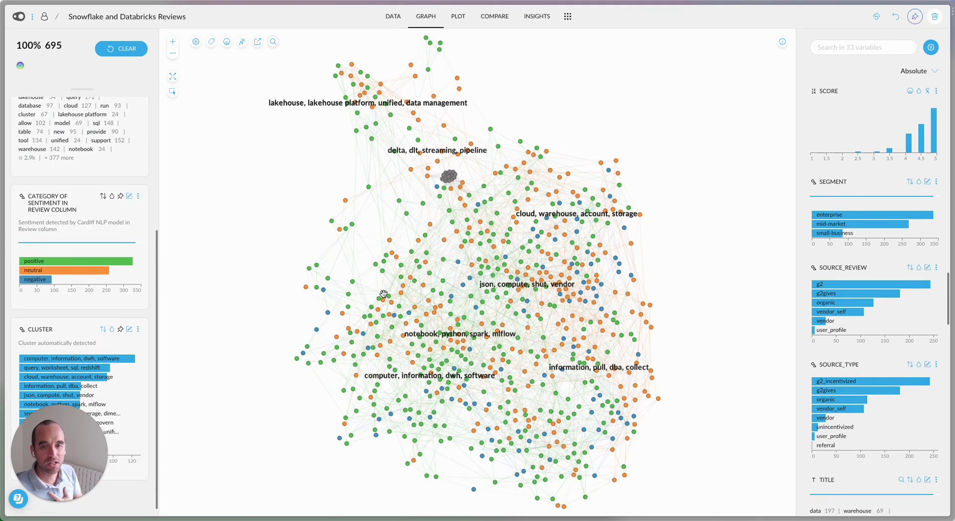
Open the saved Sentiment Analysis heatmap of product by sentiment in the Plot view.
click(537, 16)
scroll(461, 217, down, 20)
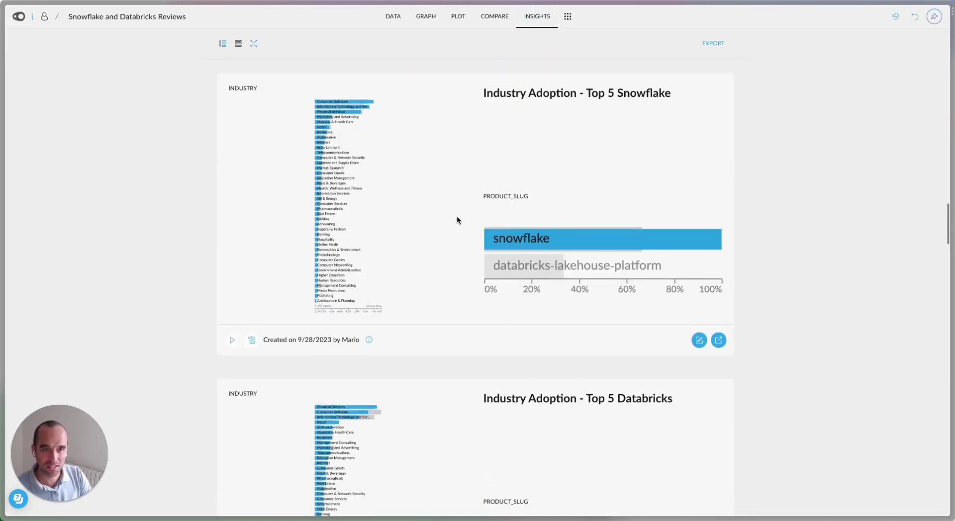
scroll(457, 216, down, 10)
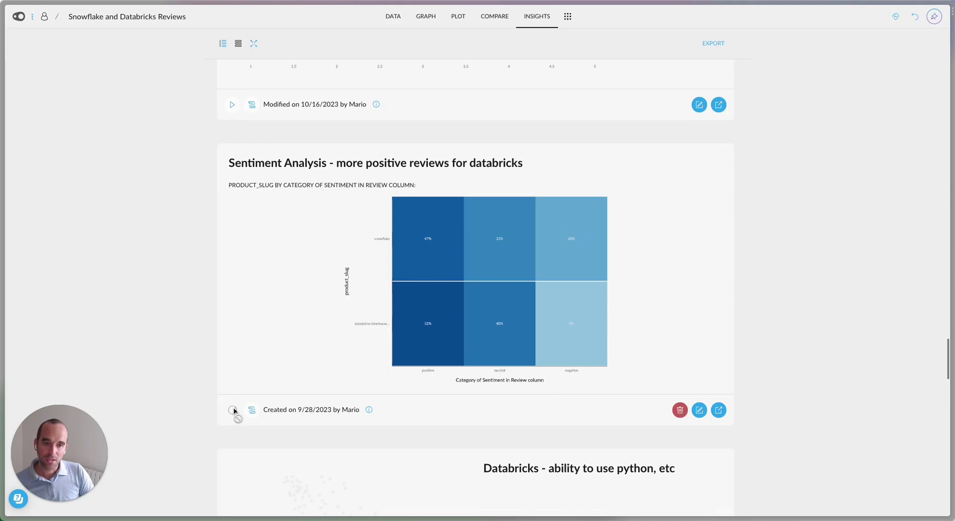
click(232, 410)
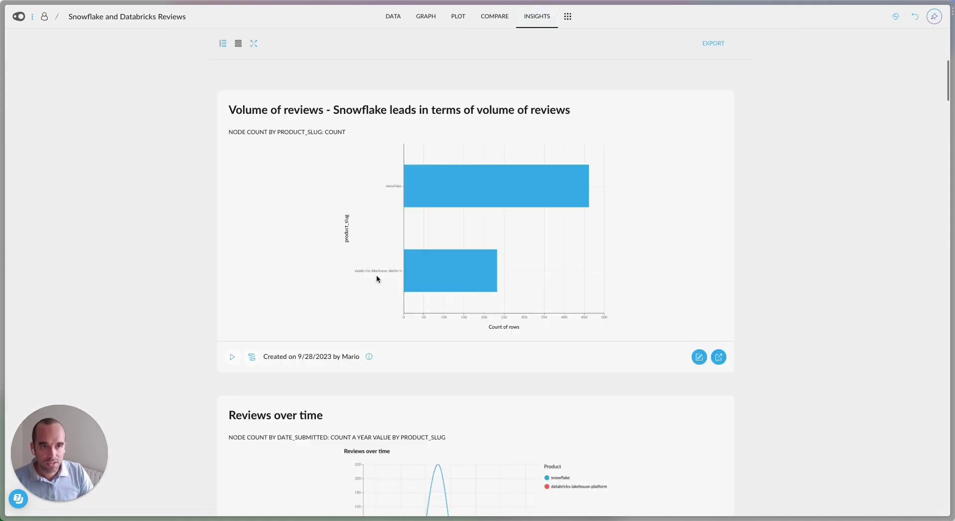
In the Graph view, filter the reviews to positive sentiment.
scroll(375, 294, down, 5)
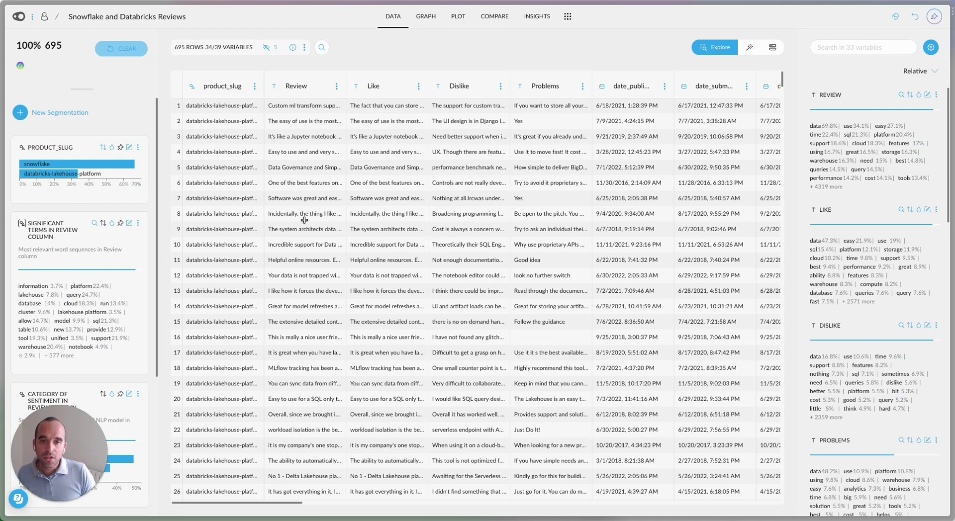
click(426, 16)
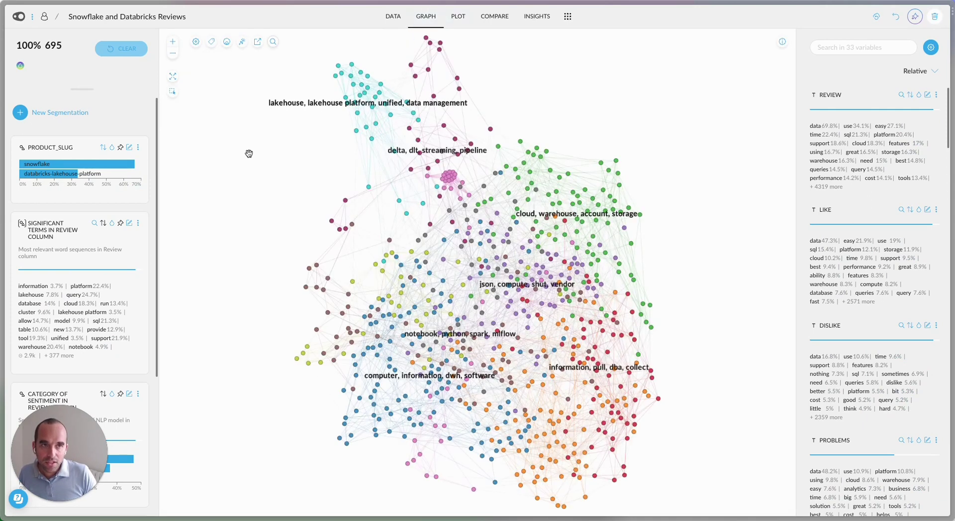
scroll(106, 271, down, 4)
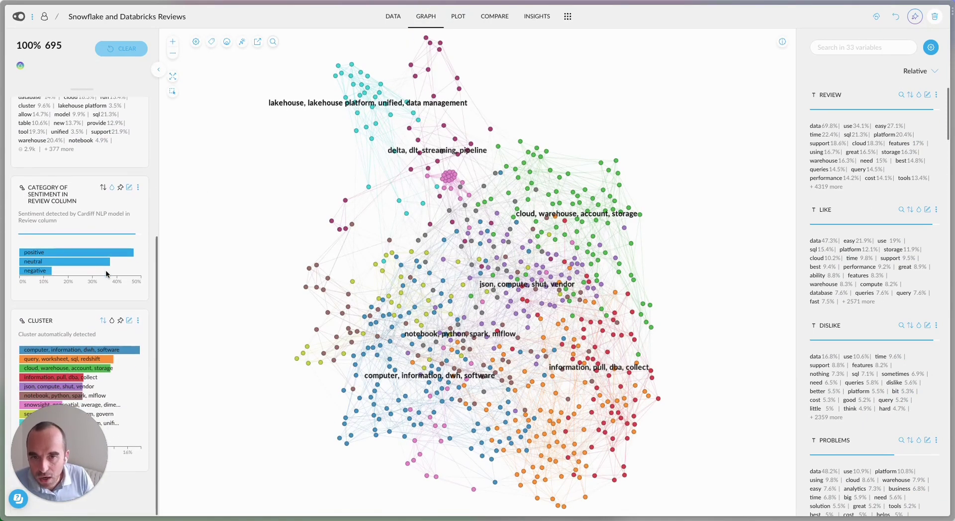
click(100, 252)
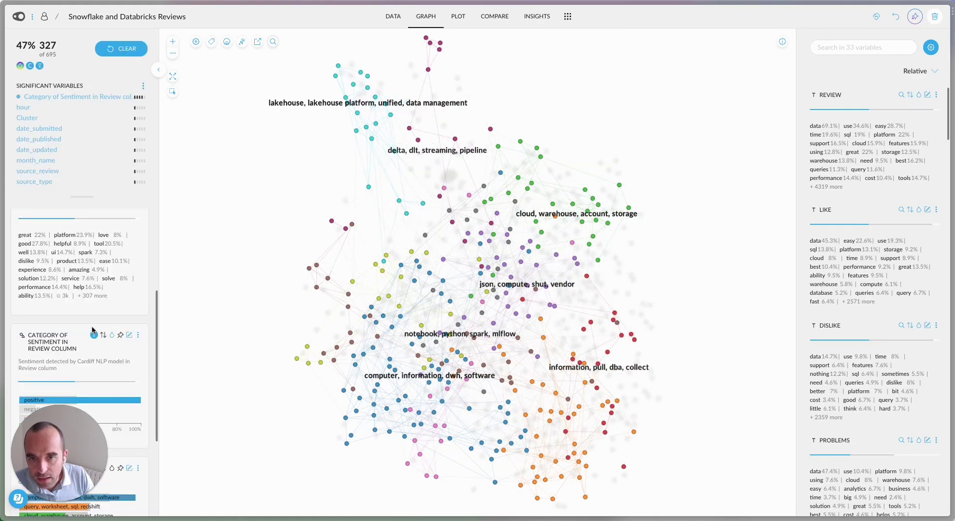
scroll(92, 327, down, 3)
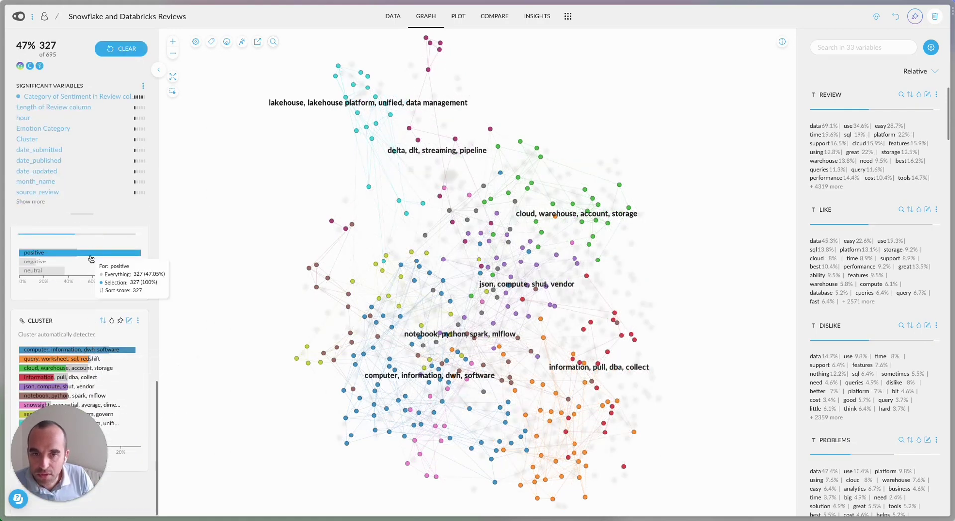
scroll(70, 258, up, 3)
scroll(71, 272, up, 3)
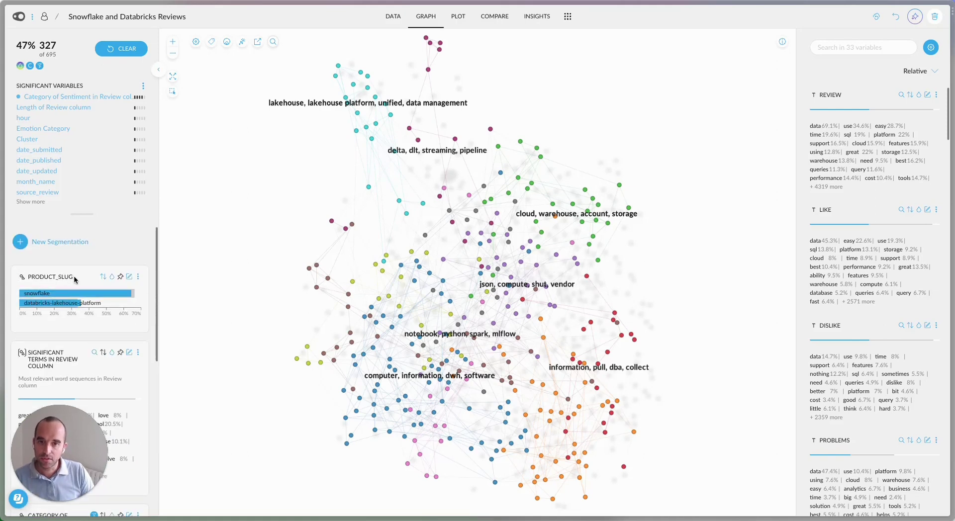
Narrow to databricks-lakehouse-platform reviews in the notebook, python, spark, mlflow cluster (26 reviews).
click(44, 301)
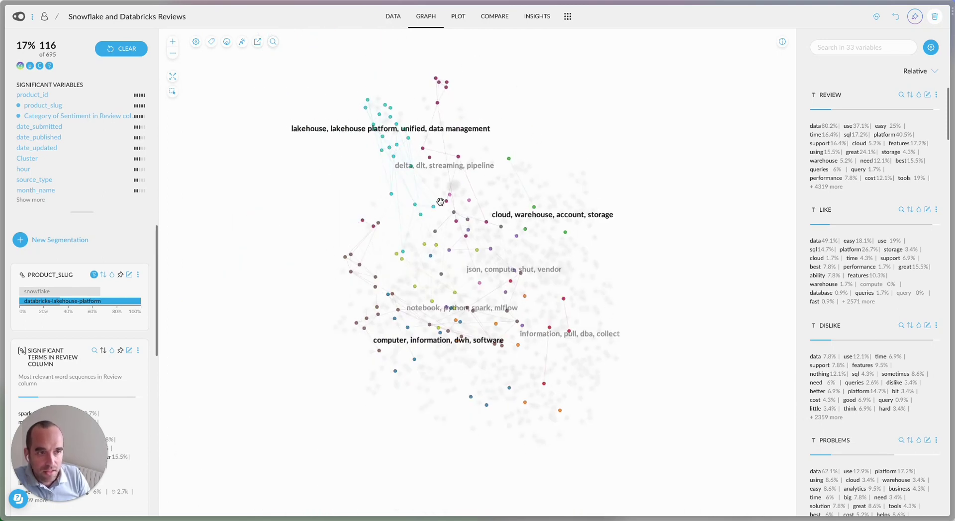
scroll(432, 259, up, 3)
scroll(433, 259, down, 1)
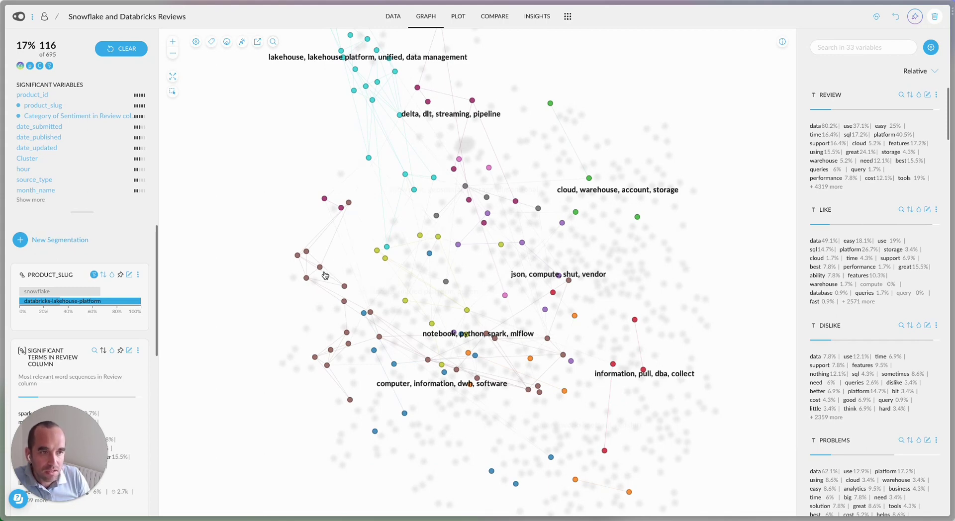
scroll(102, 380, down, 1)
scroll(102, 380, down, 5)
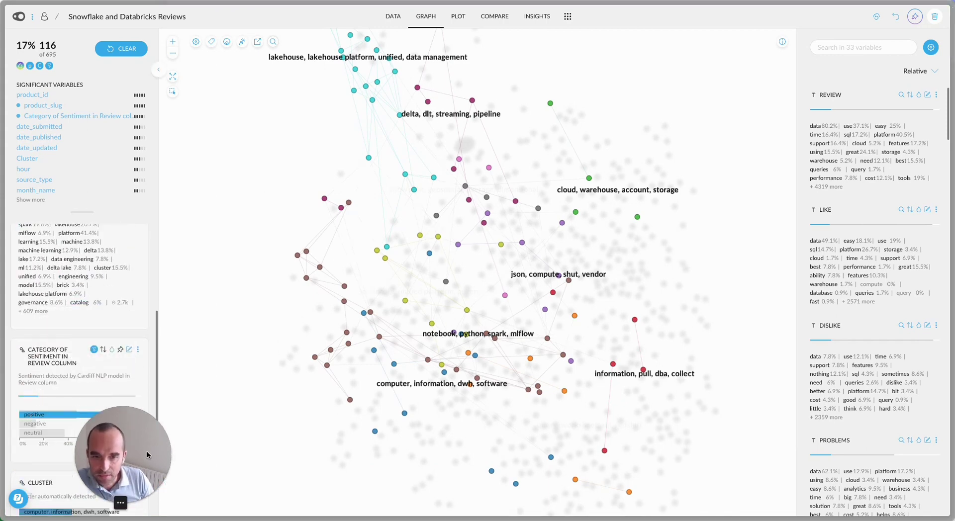
scroll(45, 423, down, 3)
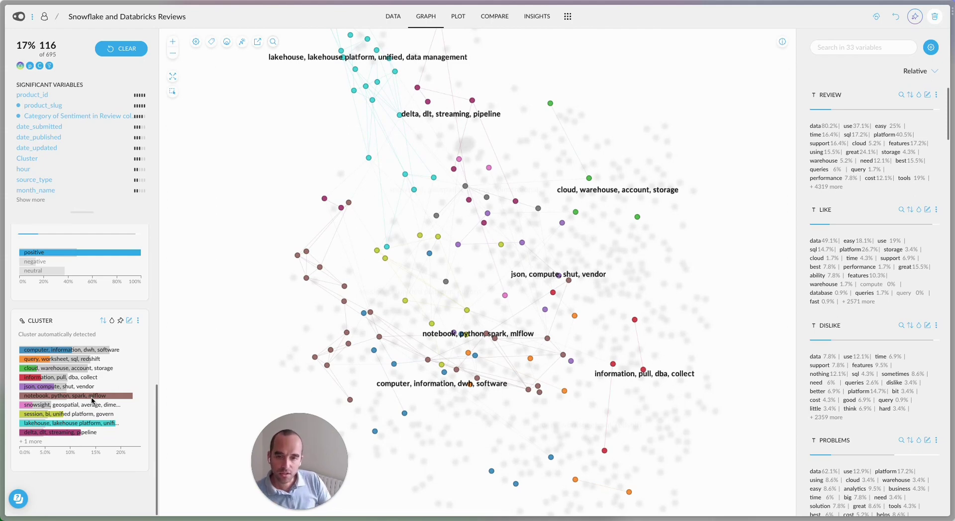
click(92, 397)
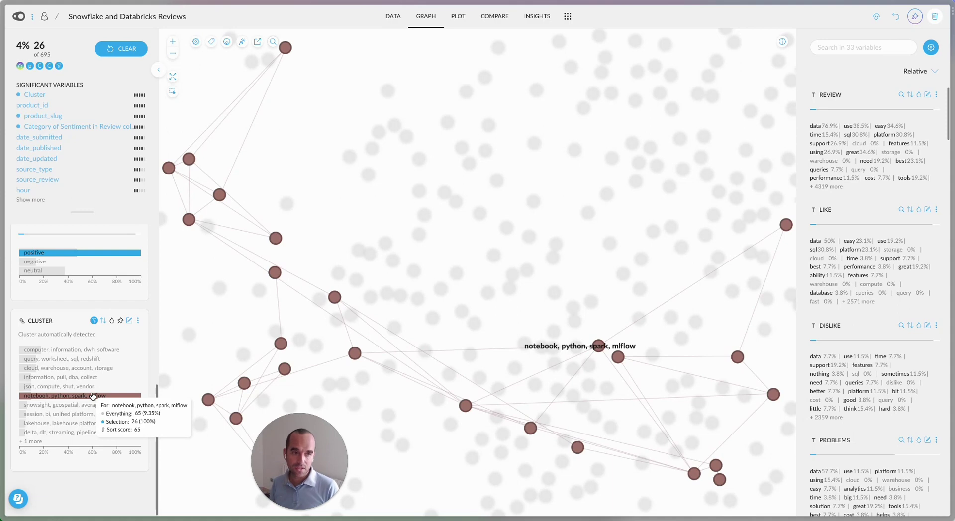
Show the 26 filtered Databricks reviews in the Data table.
click(394, 19)
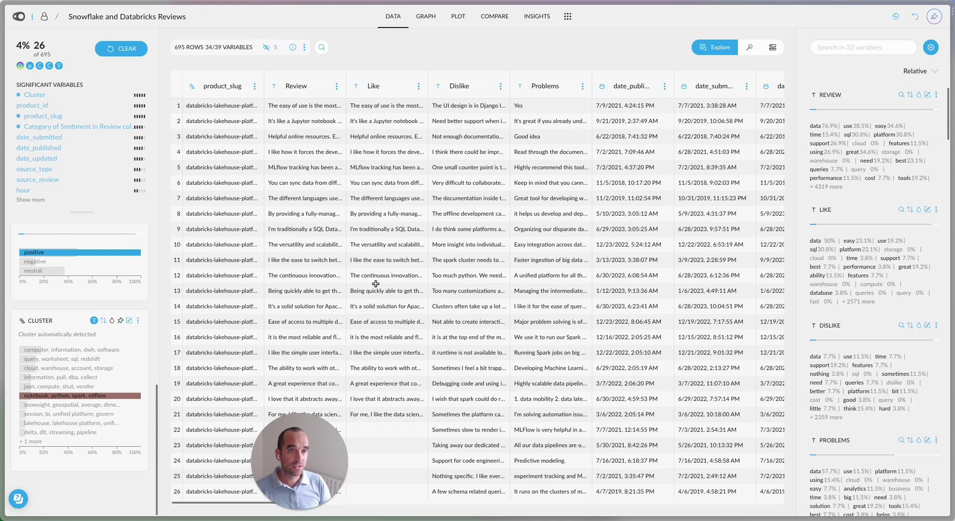
click(537, 16)
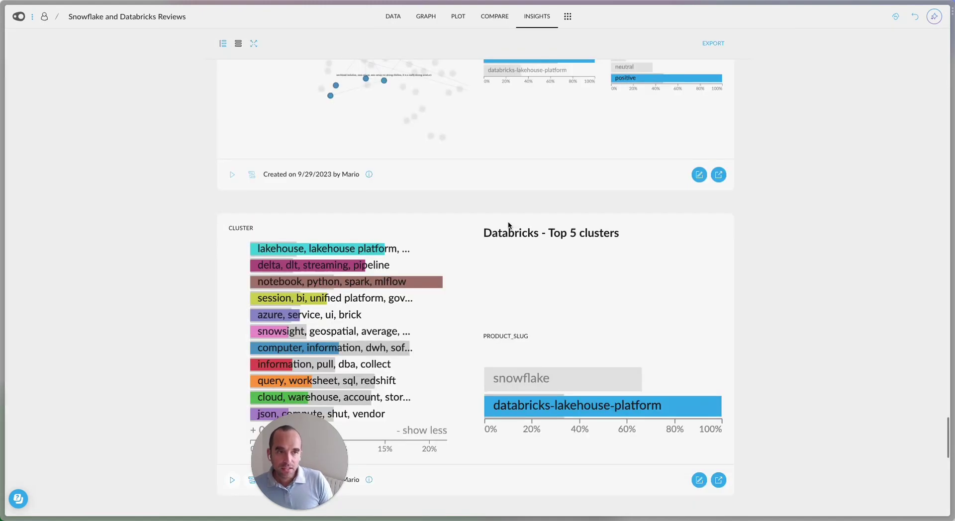
scroll(508, 221, down, 3)
scroll(422, 201, up, 2)
scroll(422, 200, down, 1)
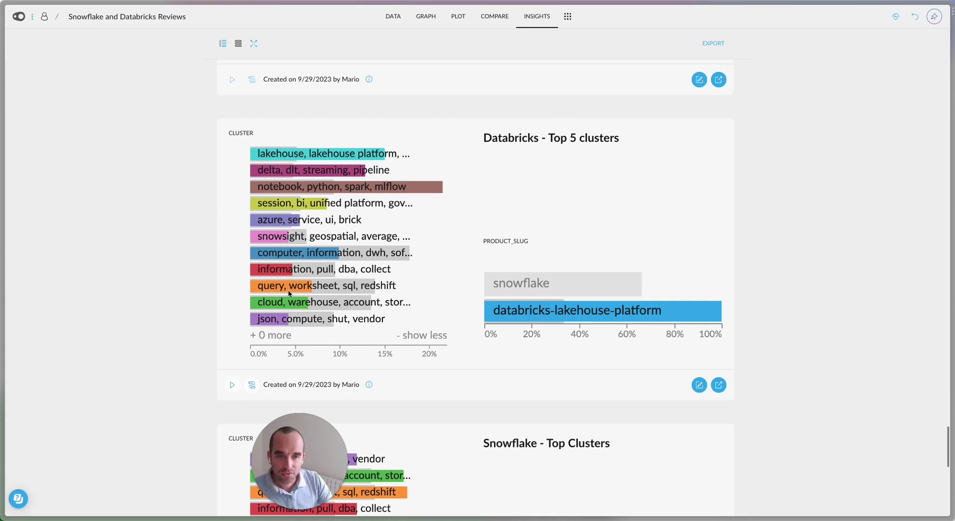
scroll(289, 289, down, 5)
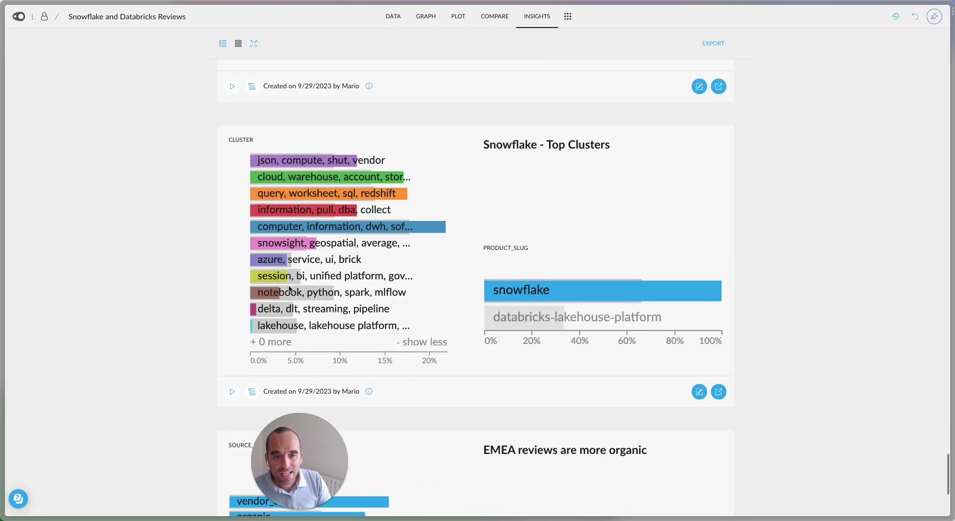
scroll(500, 189, down, 4)
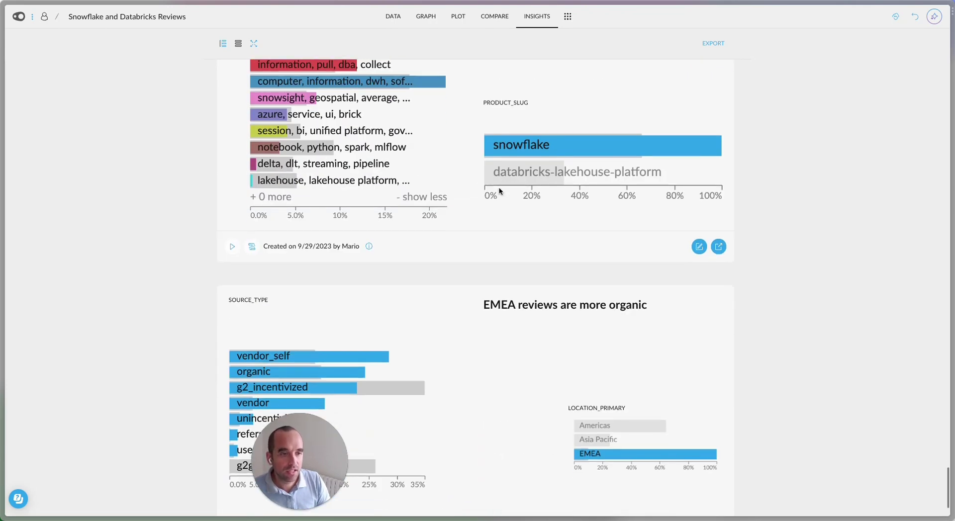
scroll(500, 195, up, 12)
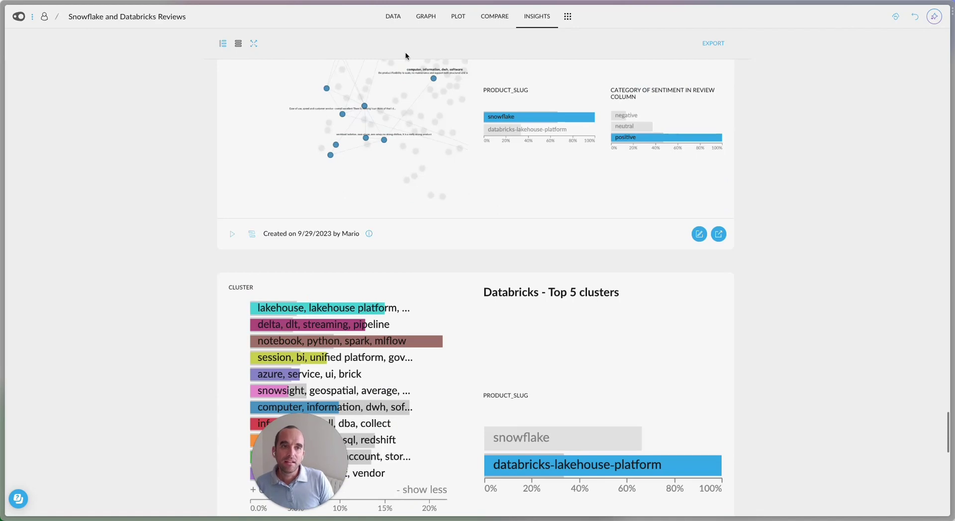
click(480, 357)
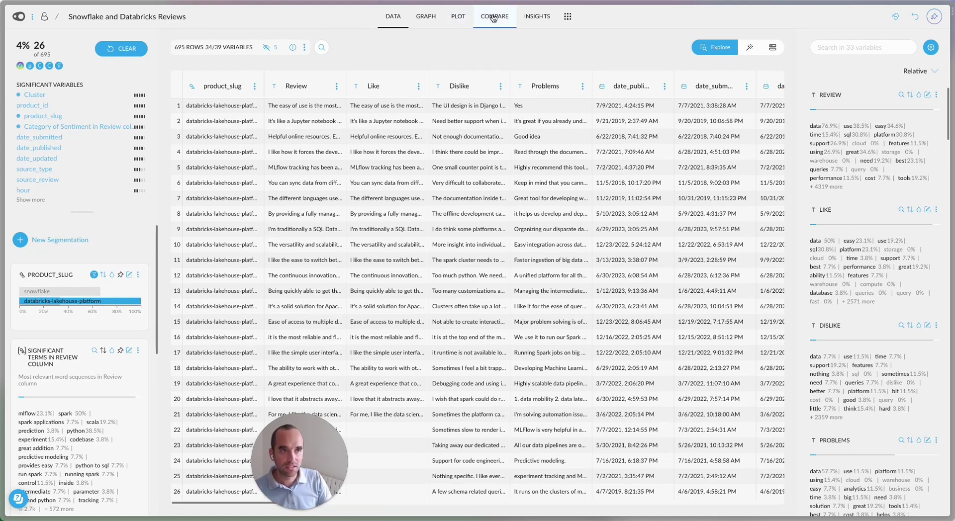
click(531, 22)
click(223, 43)
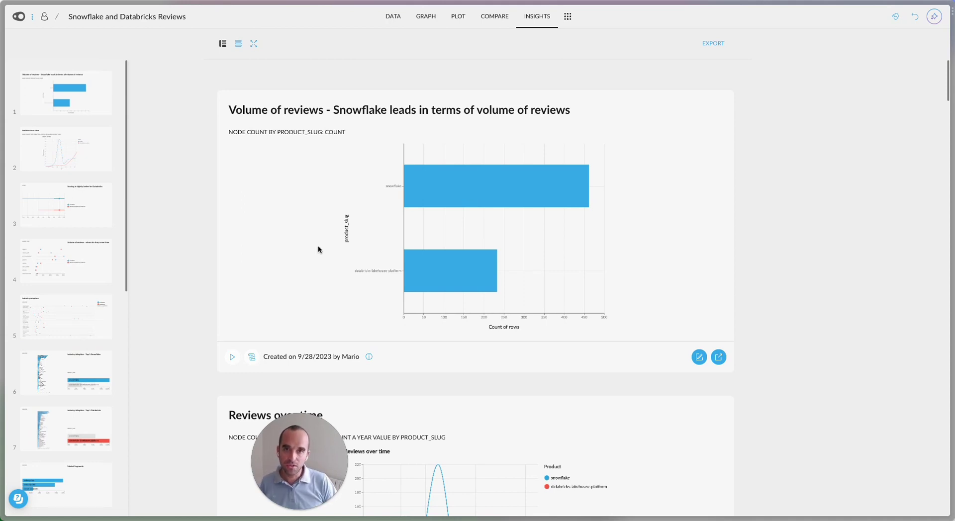
scroll(70, 278, down, 8)
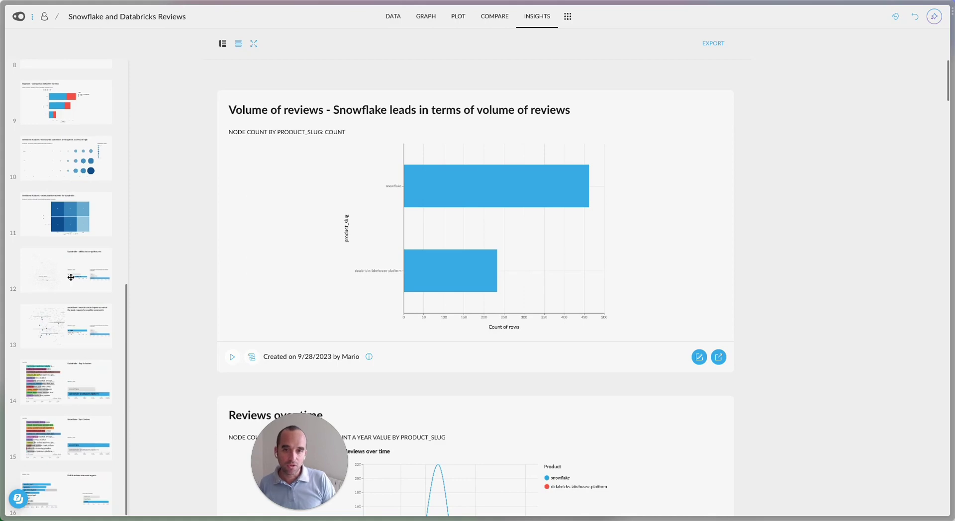
click(394, 16)
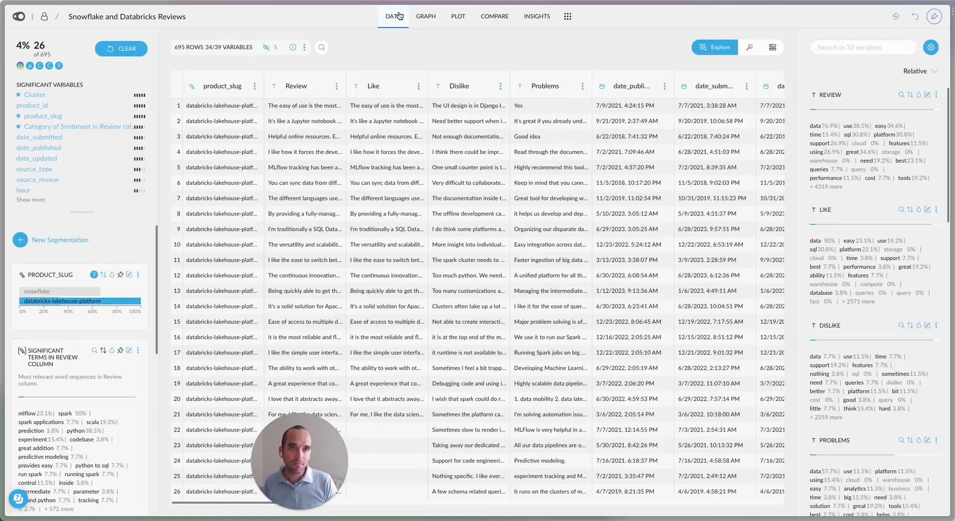